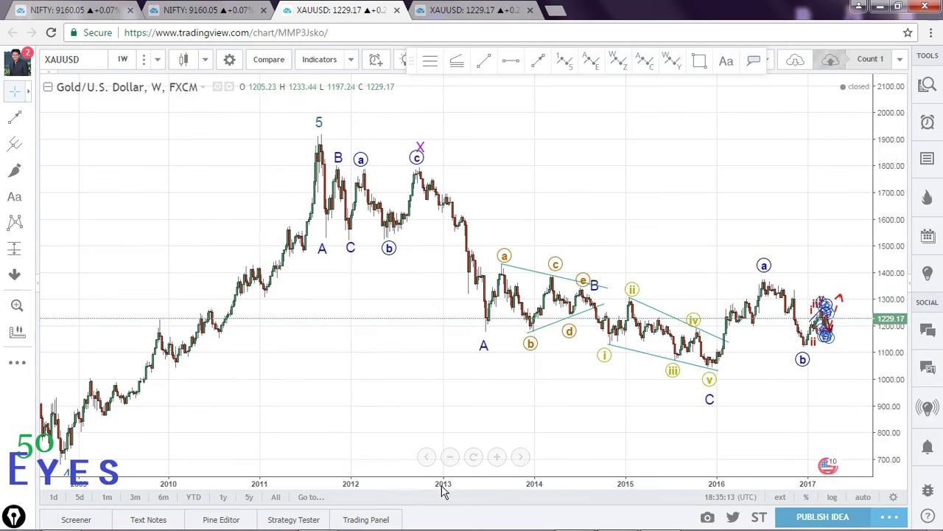
Trace the correction from wave 5 through X to the final C low in pink, and sketch a projected rise to an X and drop
scroll(422, 470, up, 3)
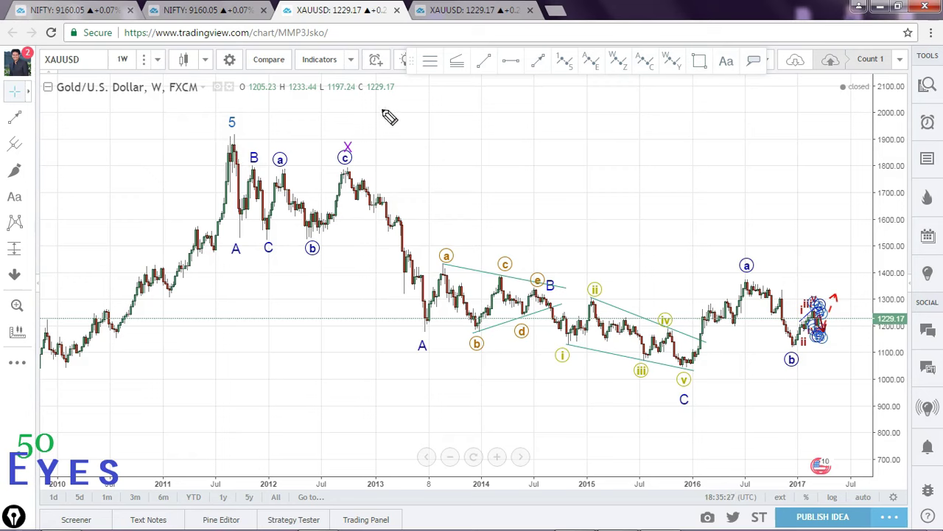
mouse_move(238, 168)
mouse_down()
mouse_move(255, 174)
mouse_move(276, 238)
mouse_move(347, 158)
mouse_move(453, 357)
mouse_move(538, 297)
mouse_move(669, 362)
mouse_up()
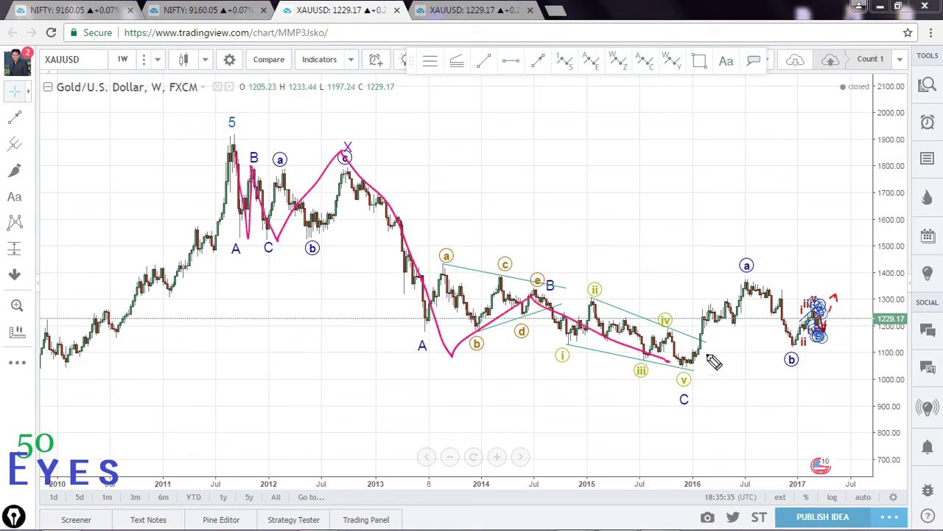
mouse_move(678, 363)
mouse_down()
mouse_move(803, 261)
mouse_move(832, 267)
mouse_move(816, 270)
mouse_move(871, 405)
mouse_up()
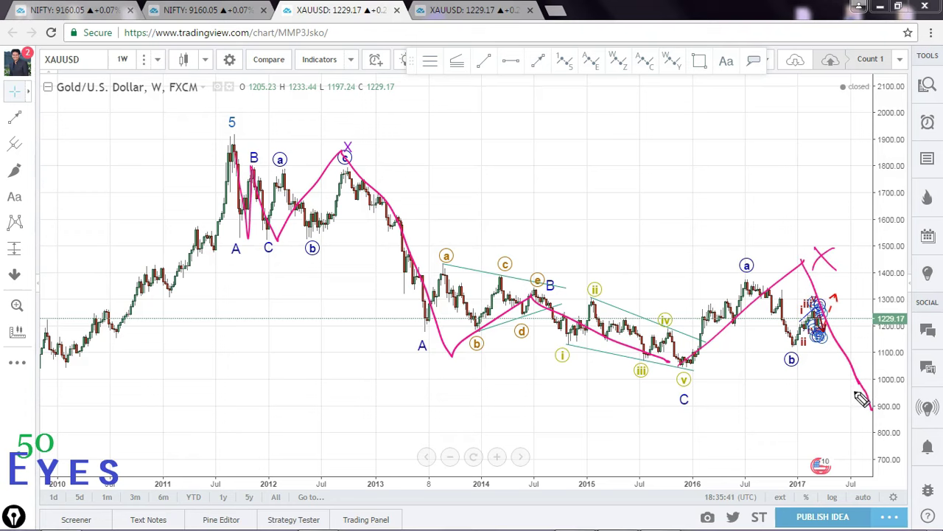
Replace the projected drop and its X mark with a sketched stepped rally continuing from the end of the rise
key(ctrl)
drag(855, 304, 840, 278)
drag(838, 391, 859, 368)
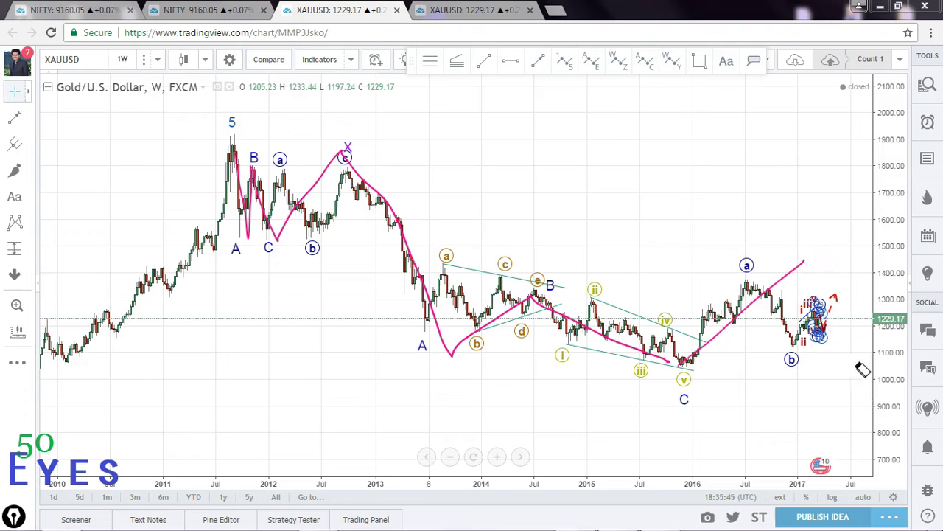
mouse_move(800, 264)
mouse_down()
mouse_move(840, 225)
mouse_move(855, 273)
mouse_move(912, 163)
mouse_move(940, 144)
mouse_move(941, 88)
mouse_up()
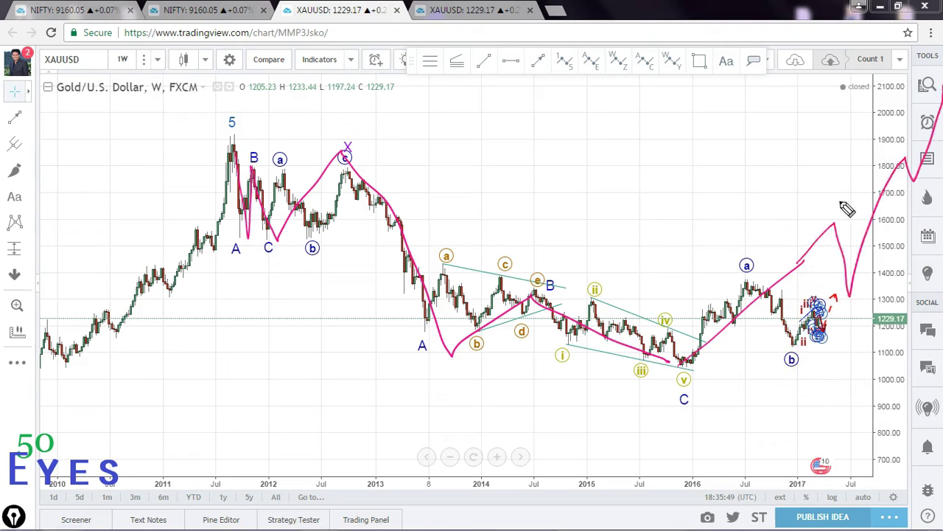
Circle the final wave C low around the start of 2016 and clear all pen marks
drag(697, 354, 683, 362)
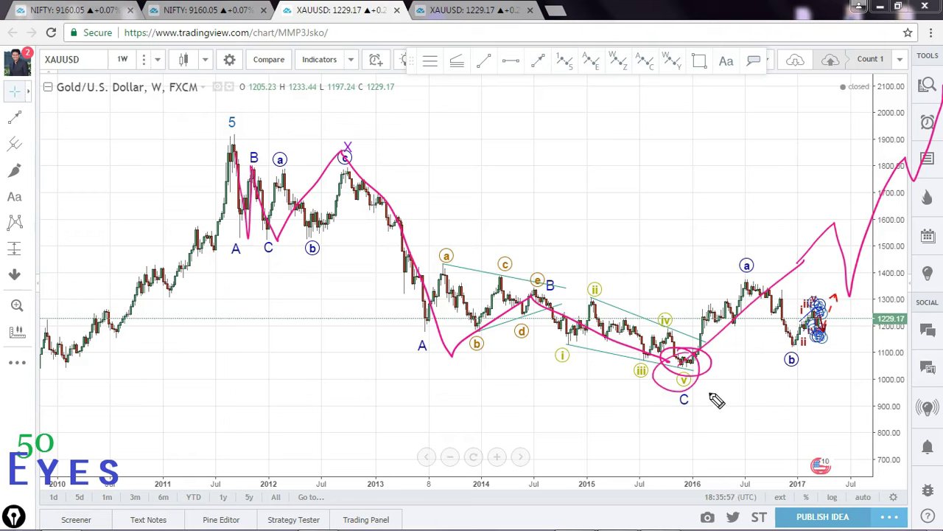
key(Delete)
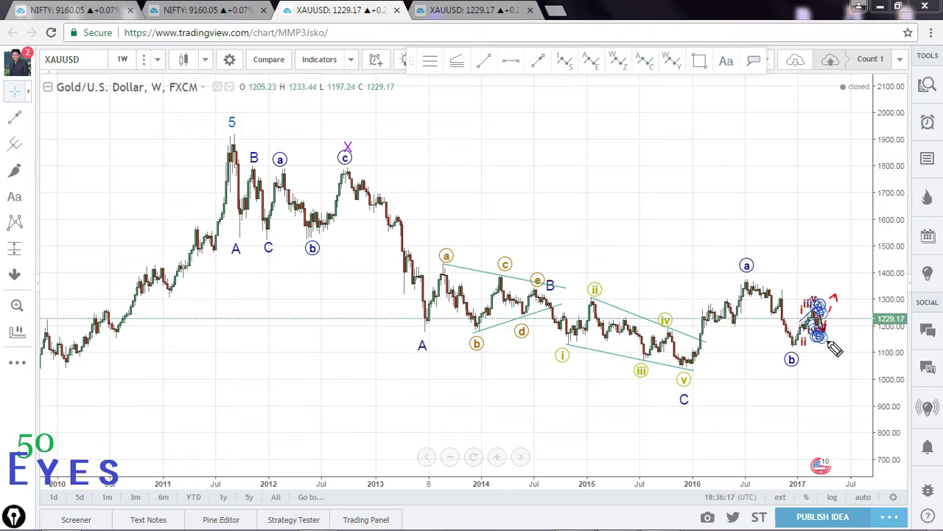
On the 2016–2017 weekly candles, trace the rise to circled a, the fall to circled b and a projected rise marked C
drag(759, 483, 476, 483)
drag(883, 442, 883, 237)
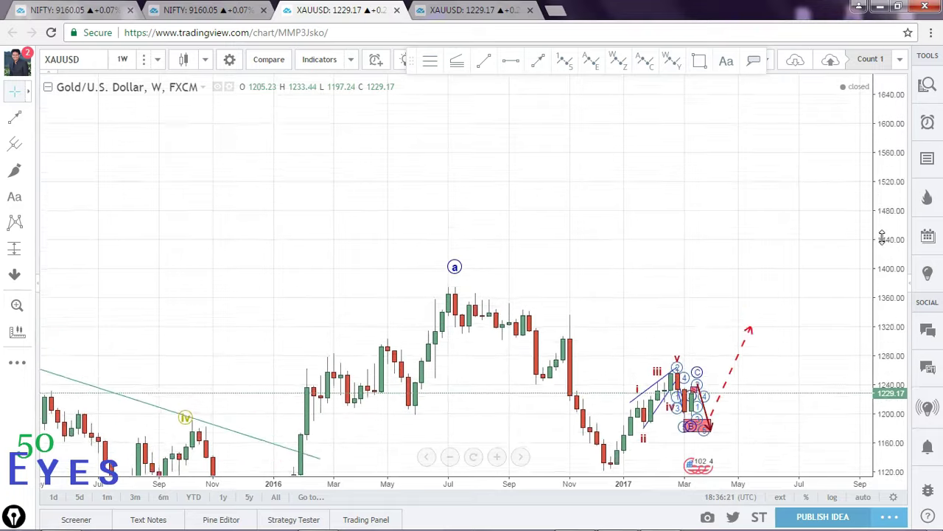
drag(809, 395, 766, 240)
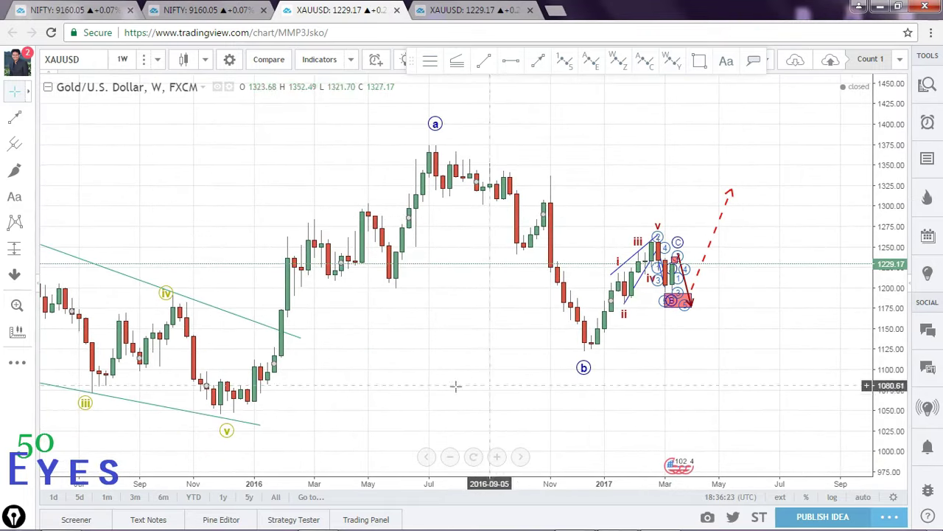
drag(249, 398, 605, 346)
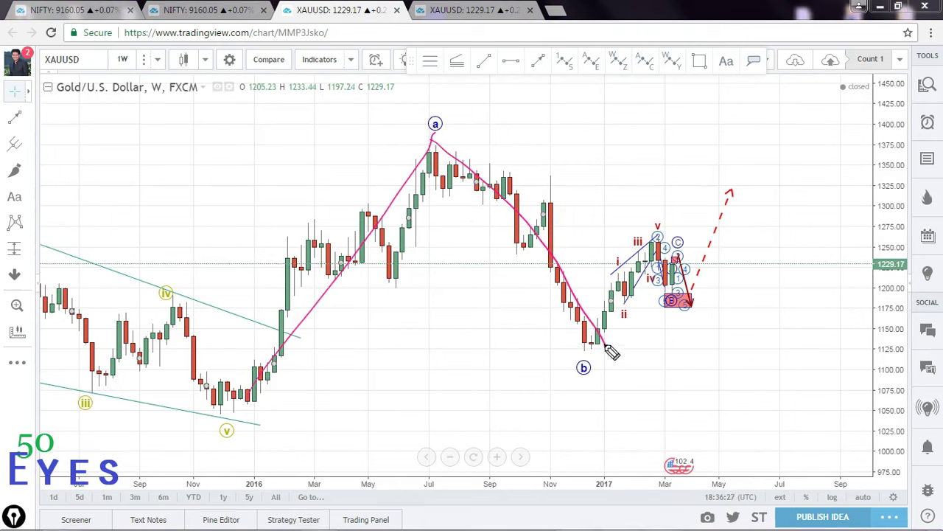
drag(436, 123, 460, 126)
mouse_move(589, 352)
mouse_down()
mouse_move(578, 383)
mouse_move(582, 356)
mouse_up()
drag(622, 320, 806, 73)
drag(817, 113, 817, 123)
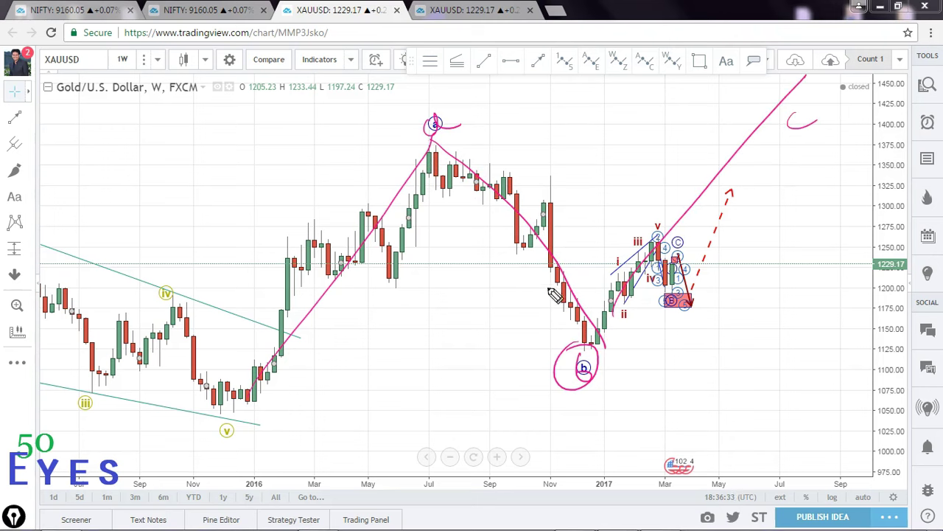
Label the traced legs 1, 2 and 3 as an impulse, emphasise the third leg with an arrowhead, and clear the marks
drag(402, 111, 420, 126)
drag(579, 368, 626, 380)
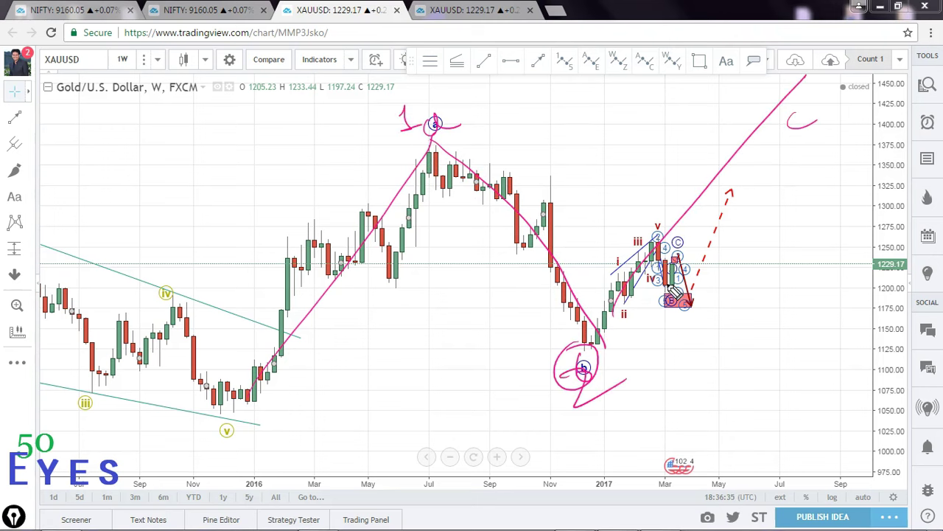
drag(785, 79, 770, 98)
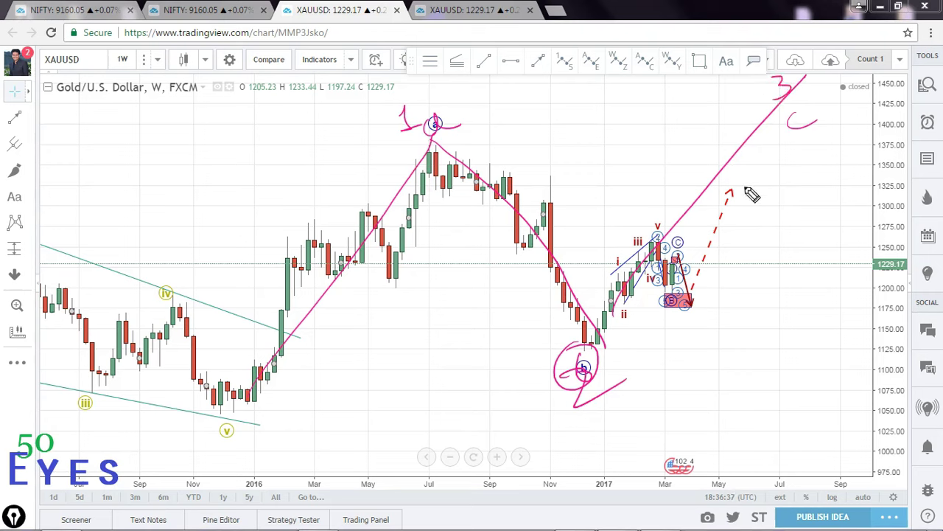
drag(727, 162, 755, 163)
drag(611, 342, 658, 278)
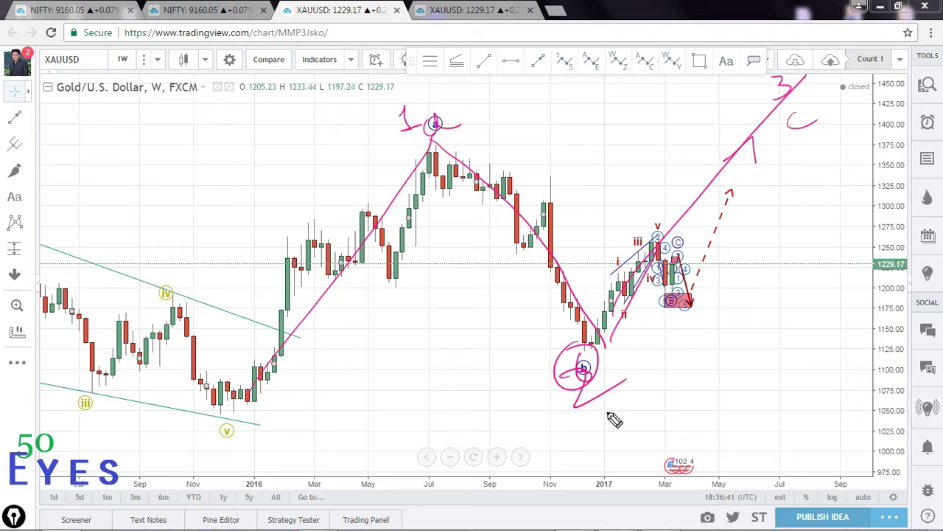
key(Escape)
Circle the circled-b low just before 2017 on the enlarged weekly chart
scroll(357, 299, up, 3)
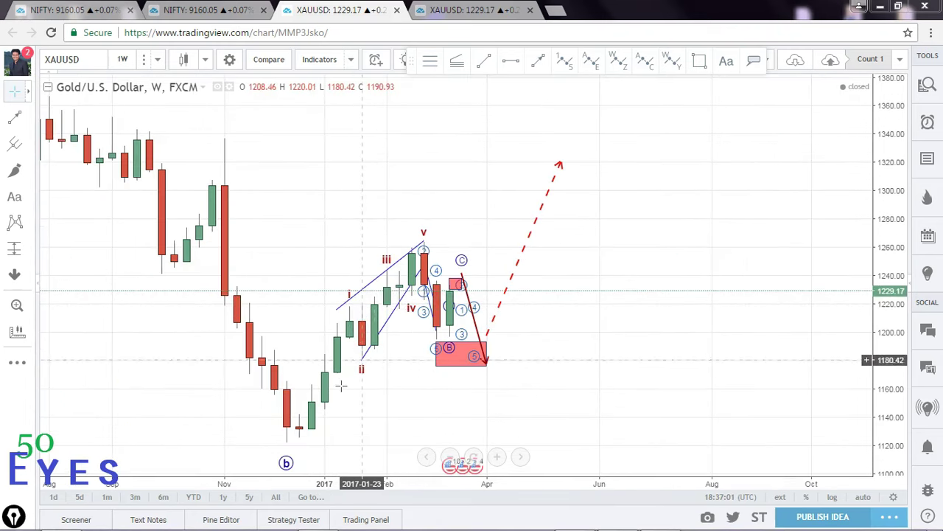
key(ctrl)
mouse_move(326, 419)
mouse_down()
mouse_move(299, 434)
mouse_move(302, 457)
mouse_move(310, 444)
mouse_up()
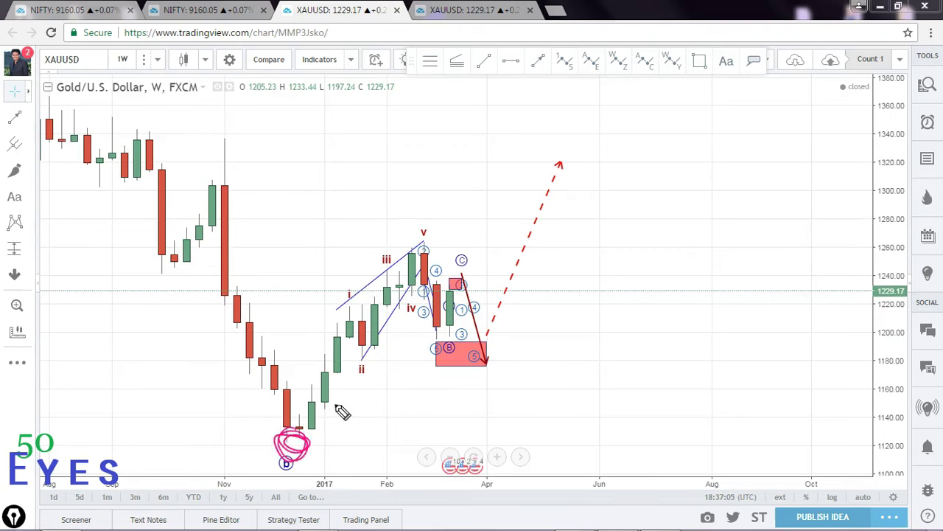
View the published idea "Gold ongoing correction to continue" and switch to the 4h XAUUSD chart with a wider time range
click(213, 10)
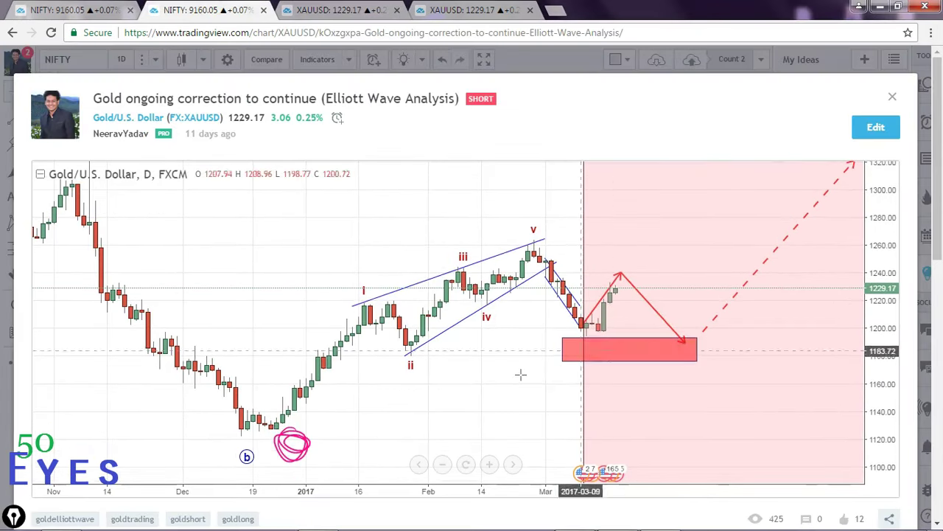
click(464, 11)
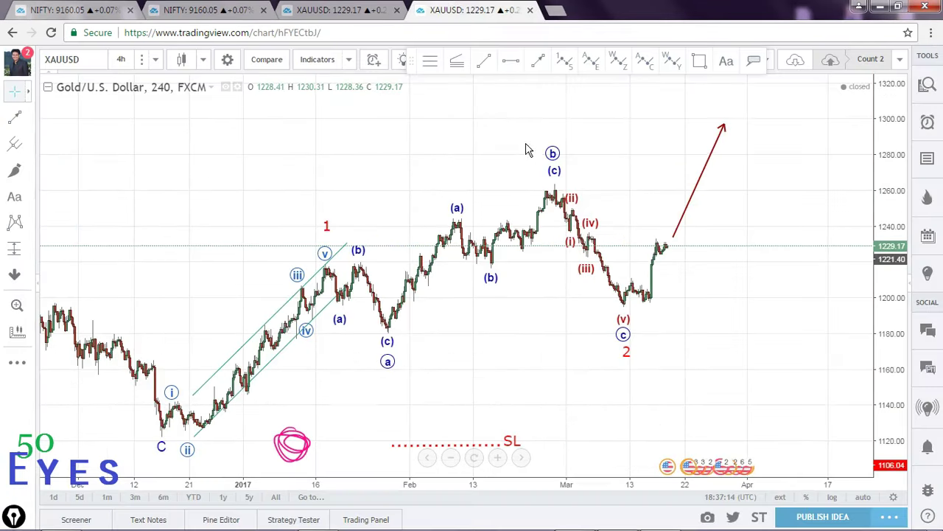
drag(379, 472, 482, 472)
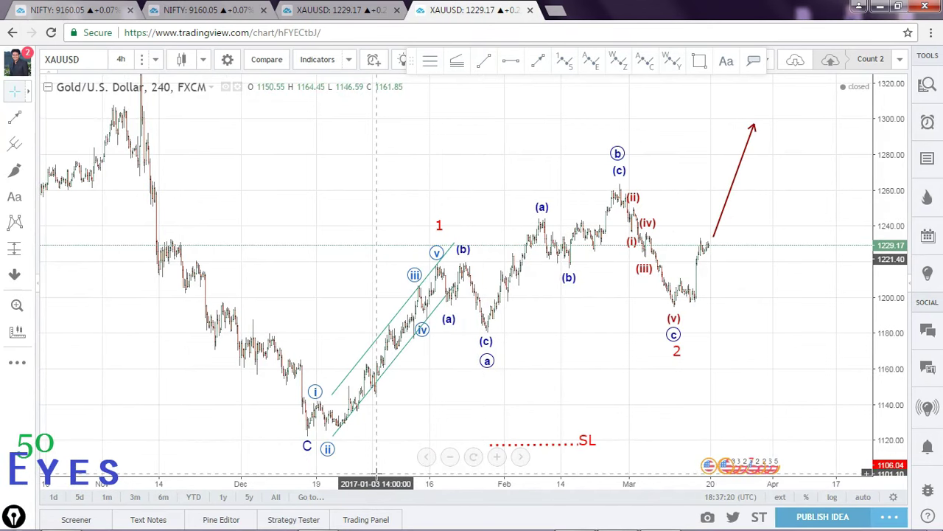
Circle the December wave C low and trace the rise to a circled 1 and the pullback to a circled 2
click(307, 443)
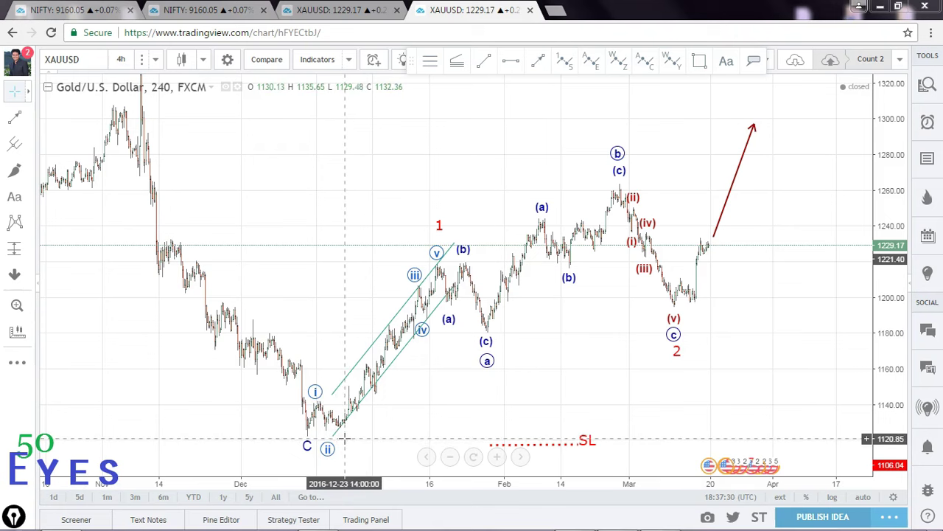
click(327, 445)
click(311, 441)
mouse_move(311, 430)
mouse_down()
mouse_move(308, 439)
mouse_move(317, 437)
mouse_up()
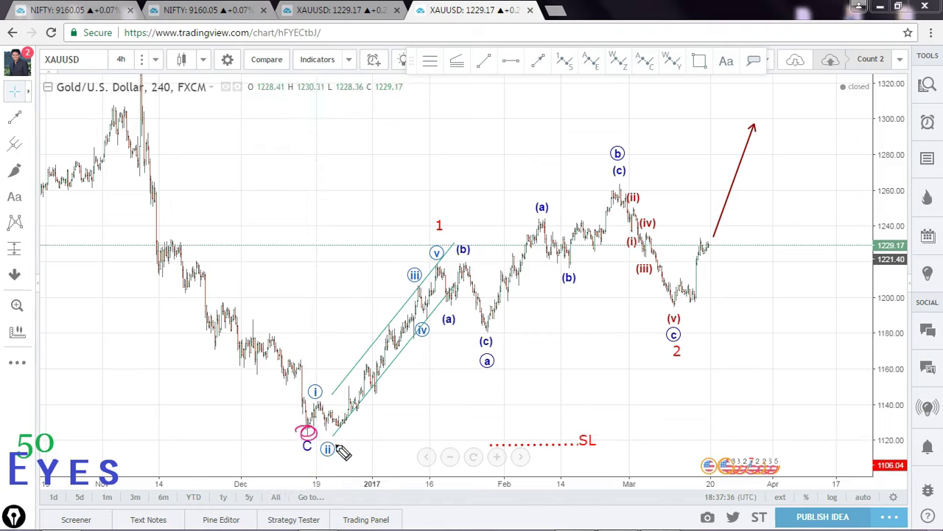
mouse_move(310, 434)
mouse_down()
mouse_move(369, 357)
mouse_move(428, 241)
mouse_move(441, 238)
mouse_move(526, 362)
mouse_move(511, 374)
mouse_up()
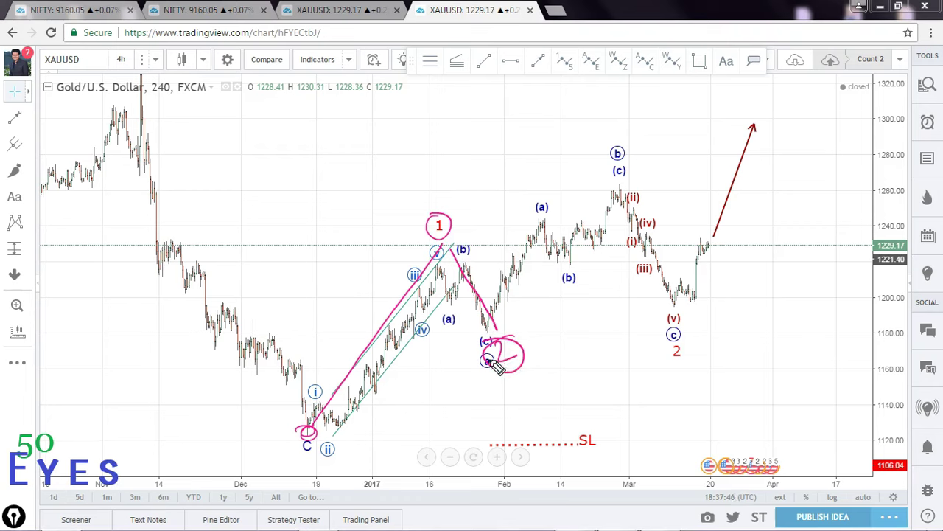
Emphasise the 1 and 2 labels, sketch the third leg rising past circled b, and clear all pen marks
drag(458, 235, 468, 218)
drag(544, 370, 504, 386)
mouse_move(488, 324)
mouse_down()
mouse_move(669, 155)
mouse_move(678, 183)
mouse_up()
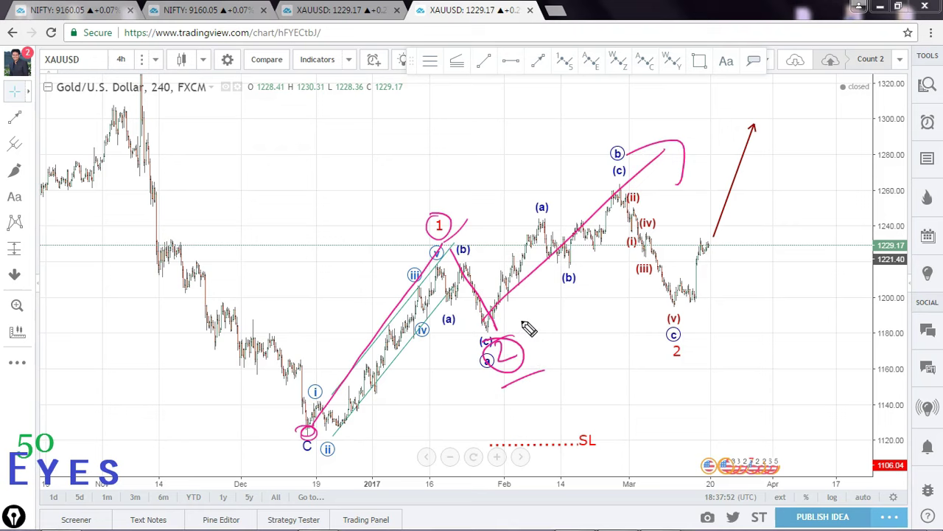
key(e)
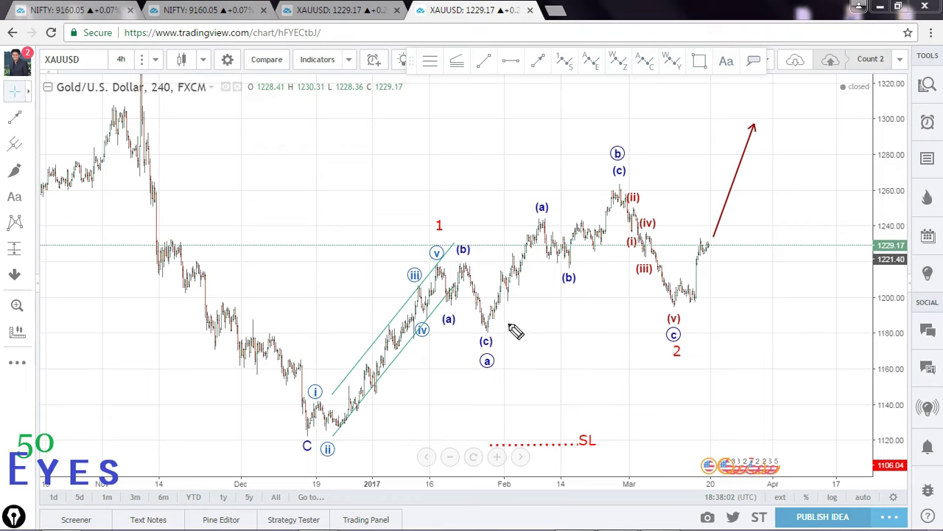
Write the underlined heading "ALTERNATE" above circled b and circle the wave 1 label
mouse_move(574, 113)
mouse_down()
mouse_move(598, 122)
mouse_move(615, 112)
mouse_move(678, 110)
mouse_move(697, 122)
mouse_move(610, 122)
mouse_up()
mouse_move(440, 213)
mouse_down()
mouse_move(453, 237)
mouse_move(442, 213)
mouse_up()
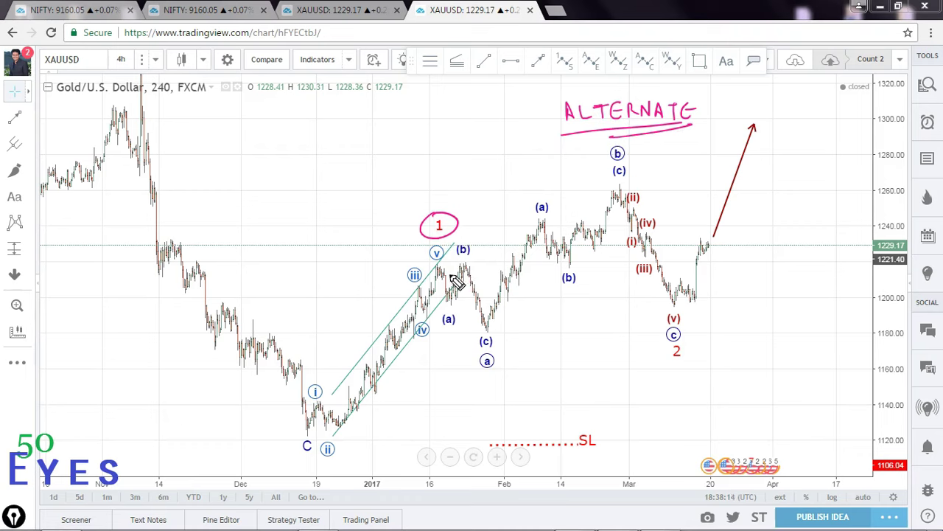
Trace the a-b-c correction from wave 1 to wave 2 with its subwaves and label it with a boxed "RUNNING-FLAT"
mouse_move(440, 272)
mouse_down()
mouse_move(478, 296)
mouse_move(488, 319)
mouse_move(538, 232)
mouse_move(616, 190)
mouse_move(628, 224)
mouse_move(641, 215)
mouse_move(678, 307)
mouse_up()
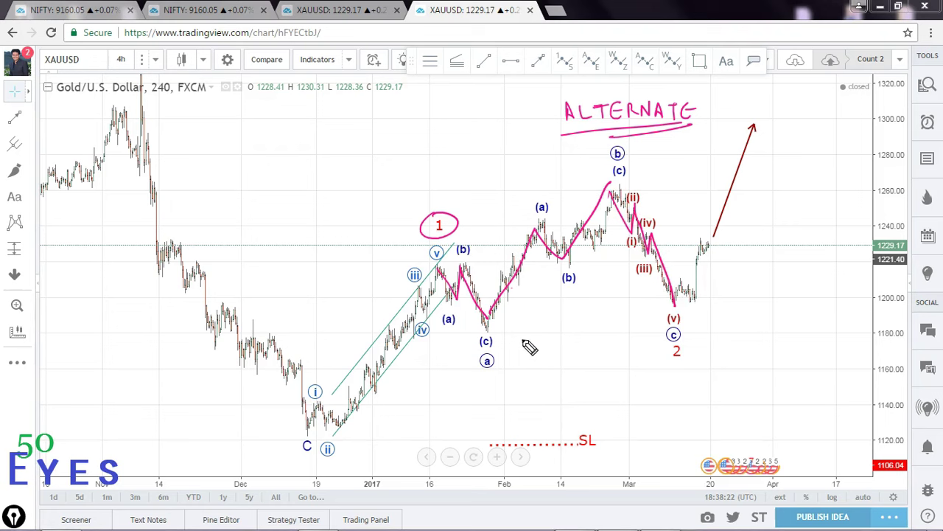
mouse_move(558, 363)
mouse_down()
mouse_move(643, 377)
mouse_move(712, 354)
mouse_move(752, 371)
mouse_move(774, 362)
mouse_up()
mouse_move(551, 396)
mouse_down()
mouse_move(596, 390)
mouse_move(695, 344)
mouse_move(590, 395)
mouse_move(599, 393)
mouse_up()
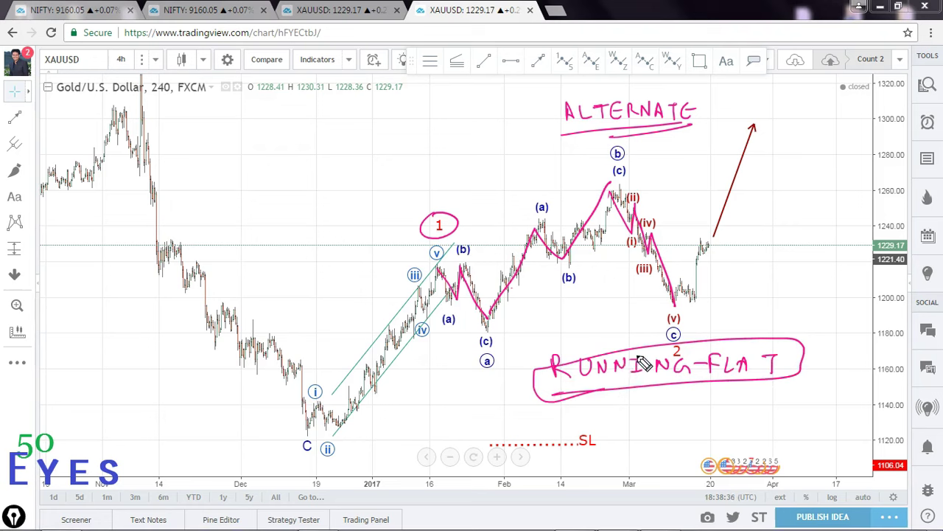
Retrace the running flat as three simple legs a, b and c, and clear all pen marks
mouse_move(459, 270)
mouse_down()
mouse_move(568, 225)
mouse_move(677, 303)
mouse_up()
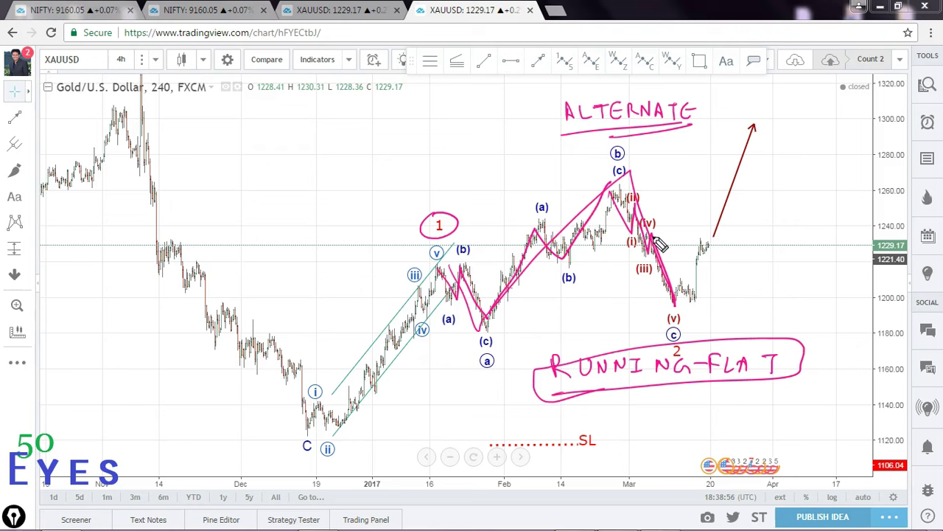
key(Escape)
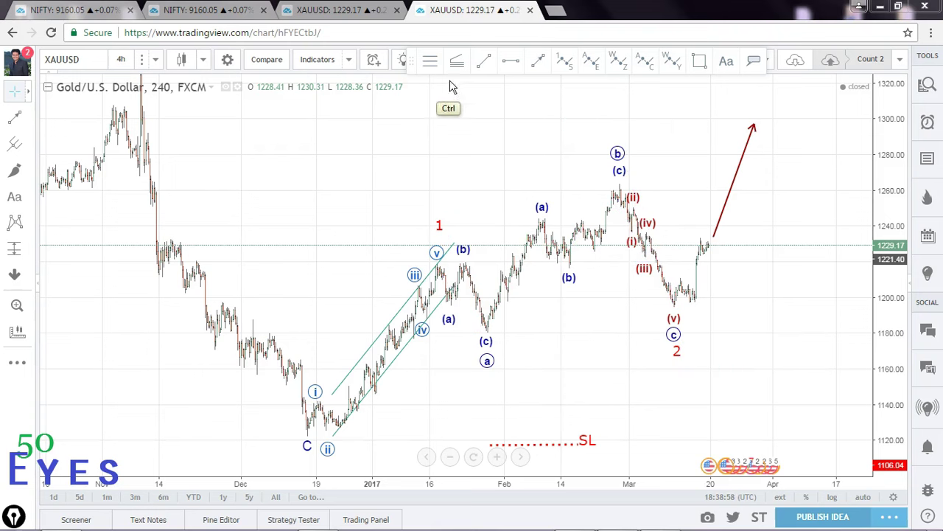
Measure wave b against wave a with a Fib Retracement from 1219.20 to 1179.32, and delete the drawing
click(30, 144)
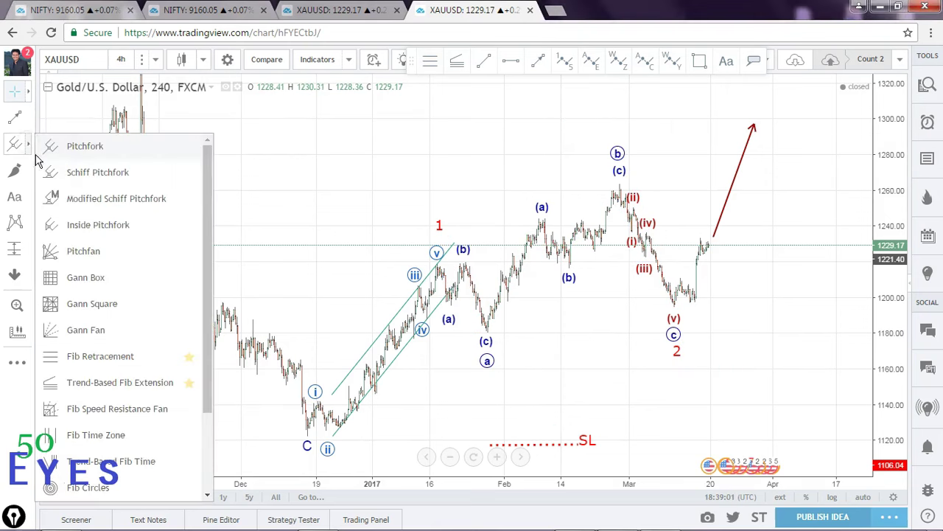
click(102, 357)
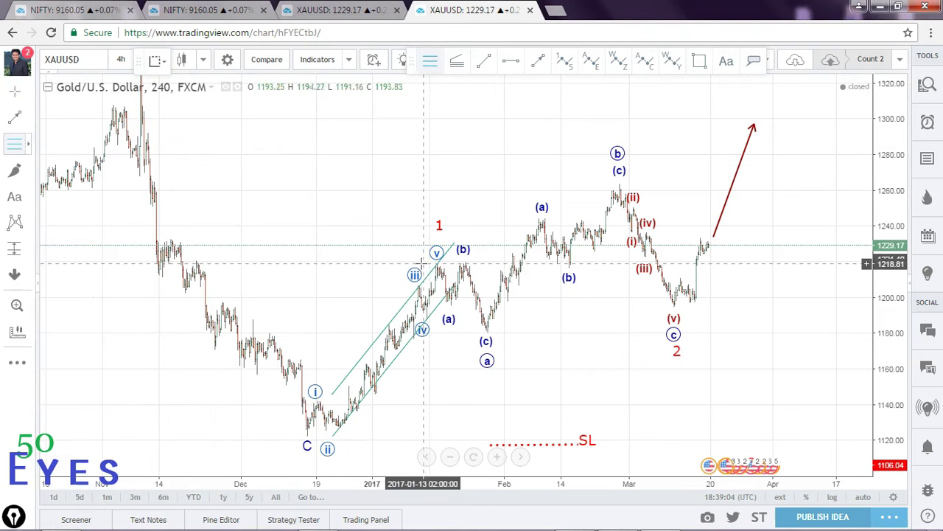
click(420, 262)
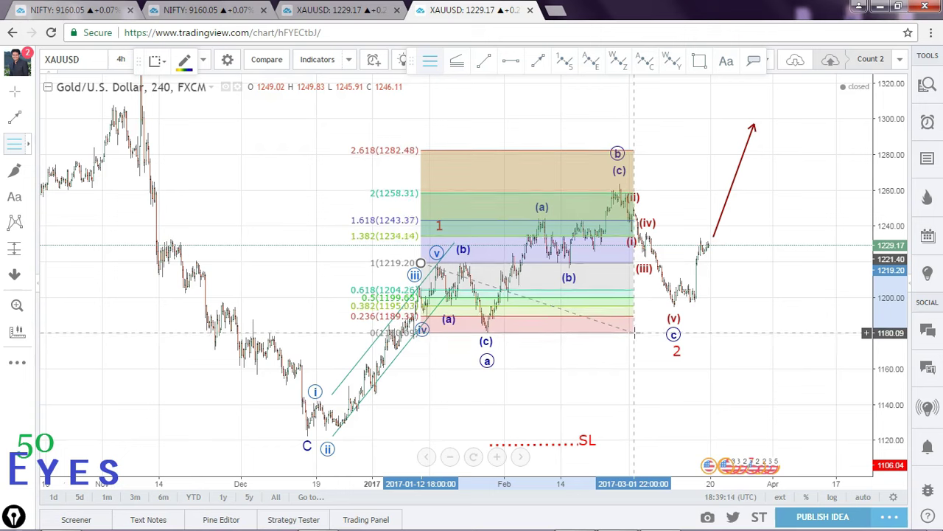
click(634, 333)
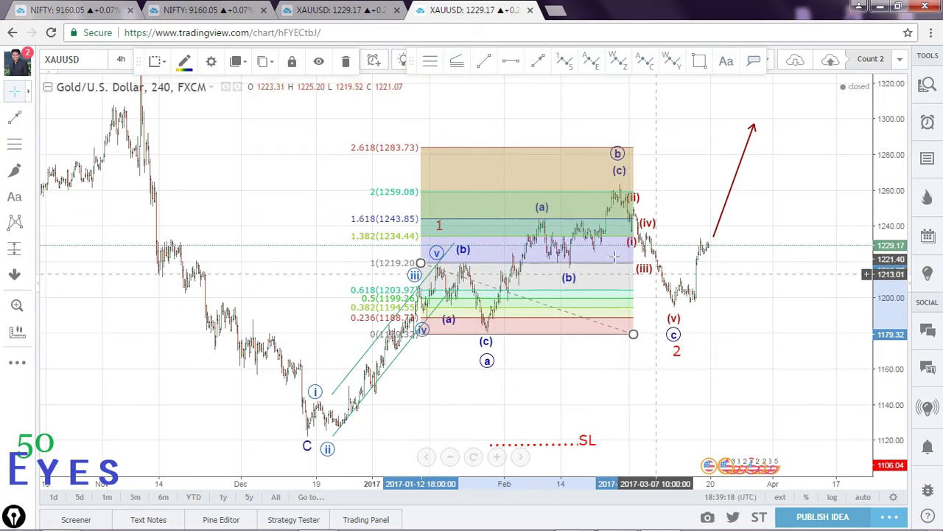
click(346, 60)
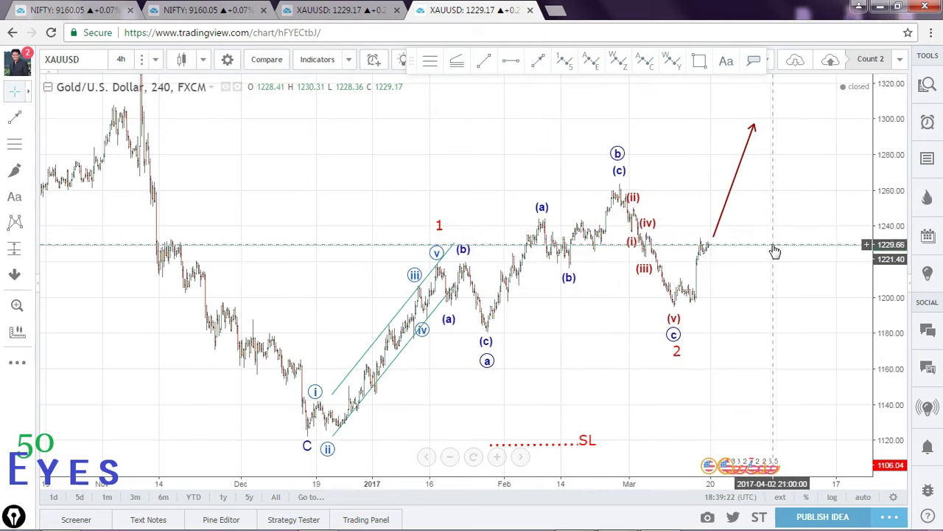
Circle the low above (v) and the wave 1 and wave 2 labels, and draw an upward arrow beneath wave 2
key(ctrl)
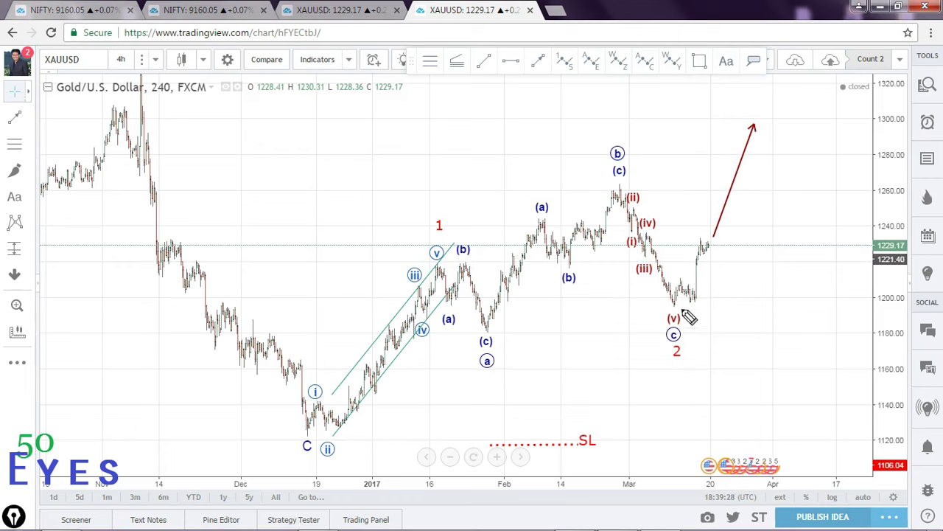
drag(672, 311, 678, 298)
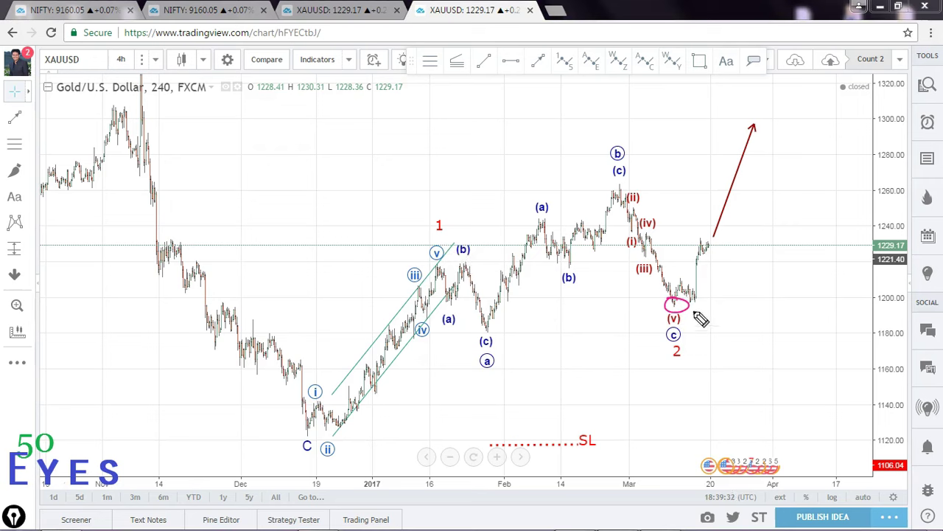
drag(438, 206, 437, 207)
mouse_move(696, 343)
mouse_down()
mouse_move(678, 367)
mouse_move(693, 344)
mouse_up()
drag(675, 404, 689, 395)
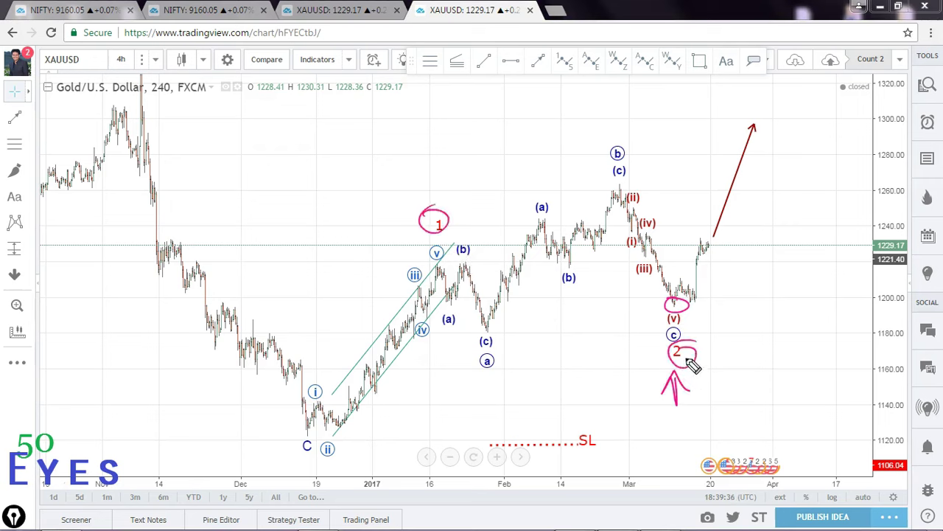
Tick the wave 2 label, trace a zigzag advance from its low to above 1320, and clear the pen marks
mouse_move(690, 356)
mouse_down()
mouse_move(704, 363)
mouse_move(753, 339)
mouse_up()
mouse_move(676, 306)
mouse_down()
mouse_move(700, 263)
mouse_move(710, 204)
mouse_move(743, 245)
mouse_move(767, 189)
mouse_move(778, 192)
mouse_move(799, 117)
mouse_move(824, 78)
mouse_up()
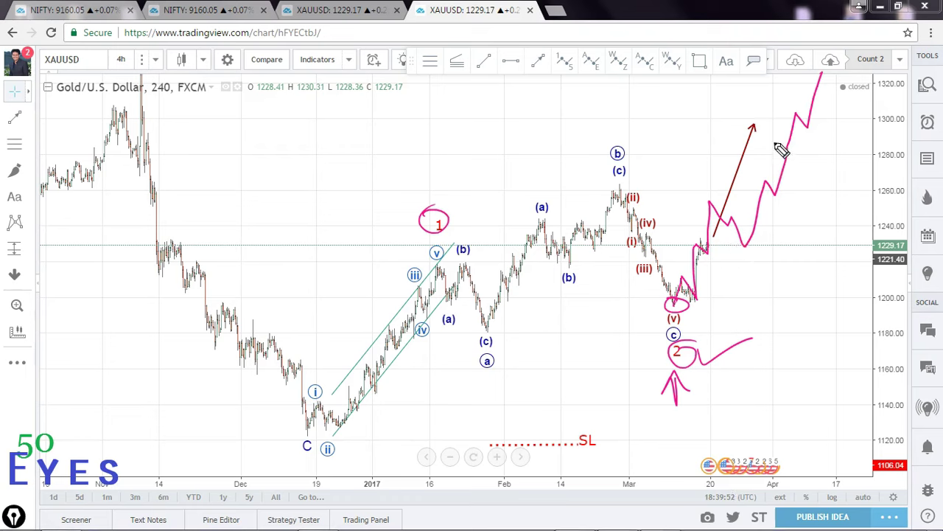
key(e)
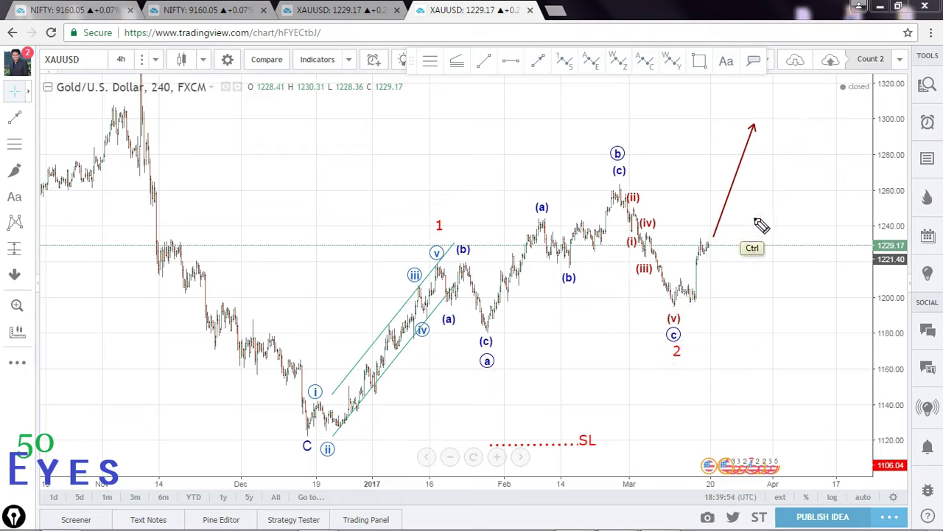
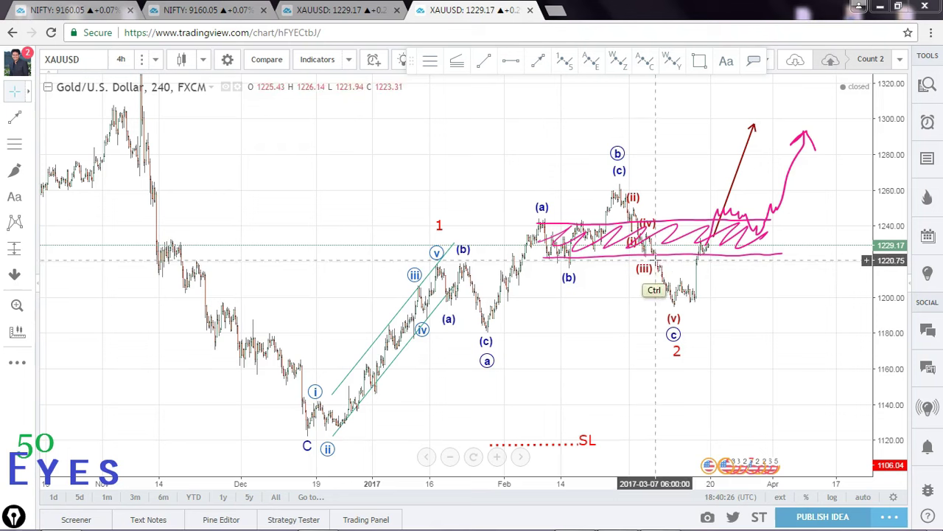
key(ctrl+z)
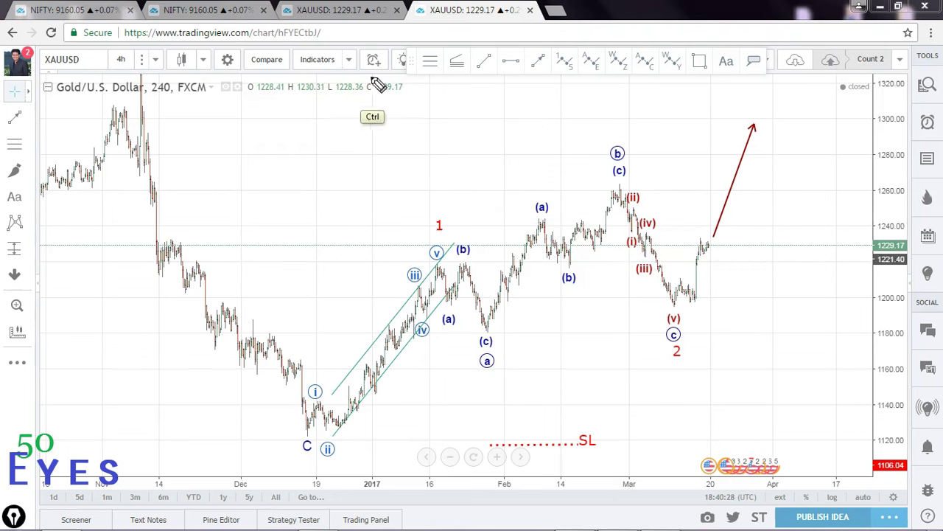
Switch to the XAUUSD chart holding the Count 1 layout and set its interval to 4 hours
click(340, 11)
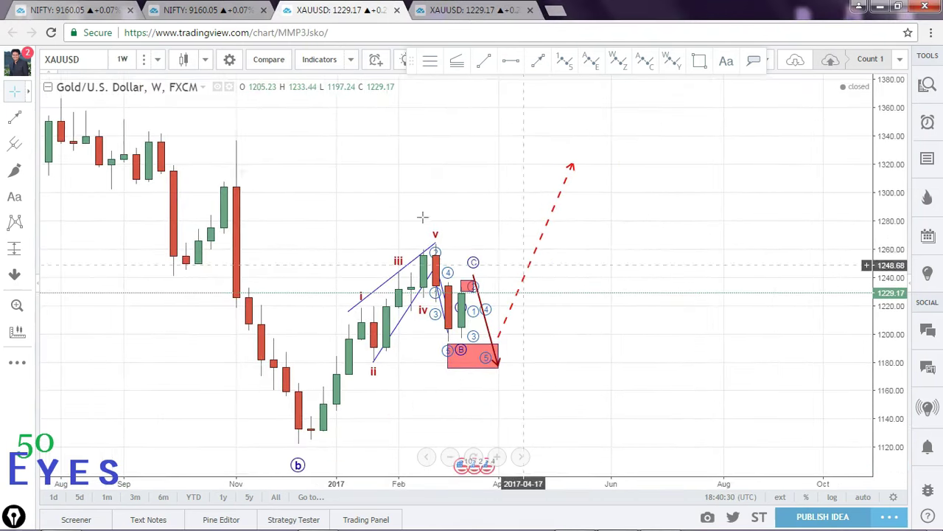
click(158, 59)
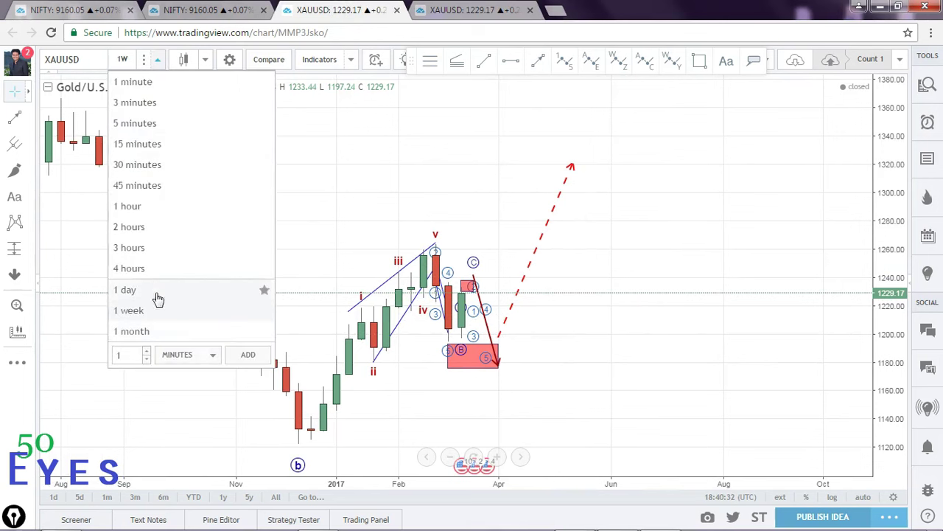
click(140, 269)
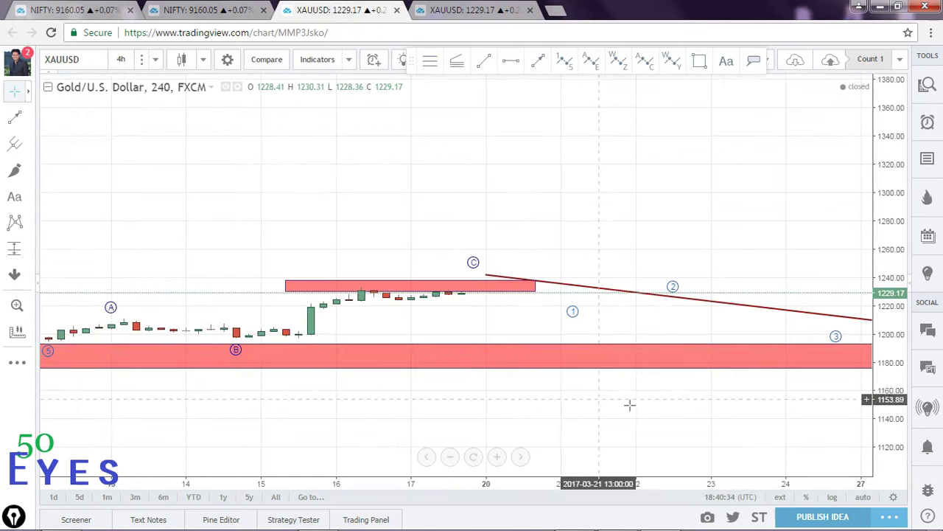
Rescale the price and time axes to show the count from the November decline to the April projection
click(860, 497)
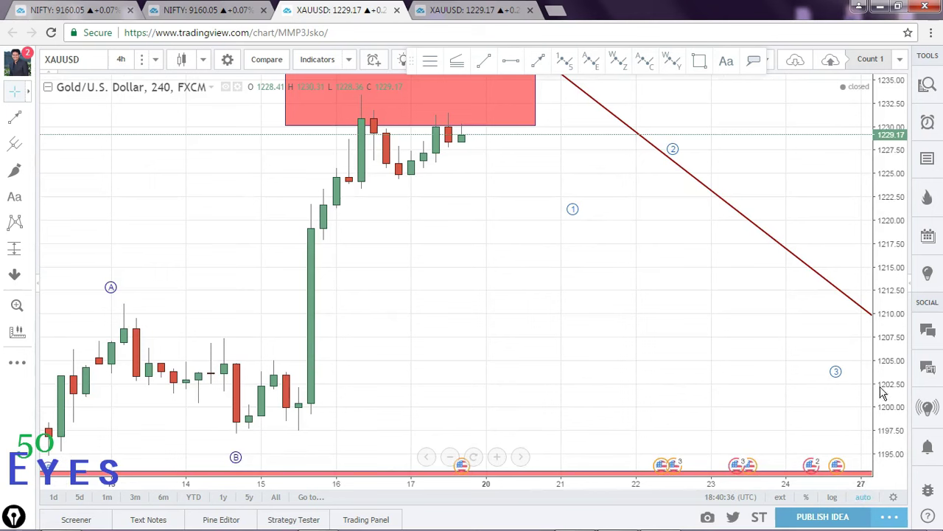
drag(898, 213, 633, 472)
scroll(634, 472, down, 3)
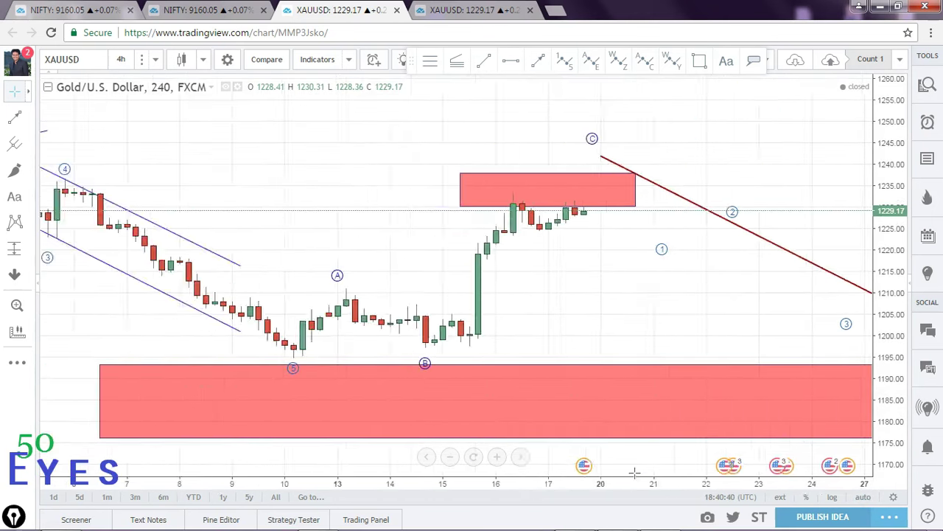
scroll(634, 471, down, 5)
scroll(783, 475, up, 5)
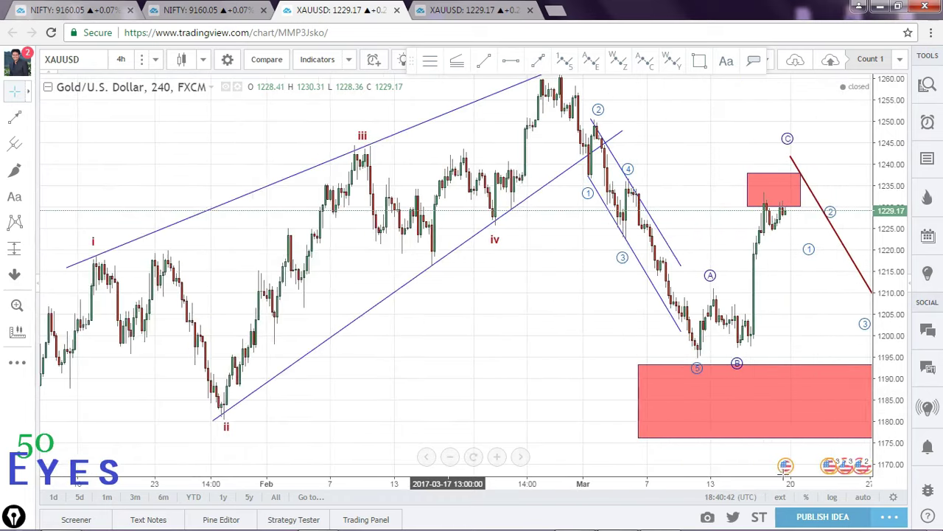
drag(897, 240, 896, 280)
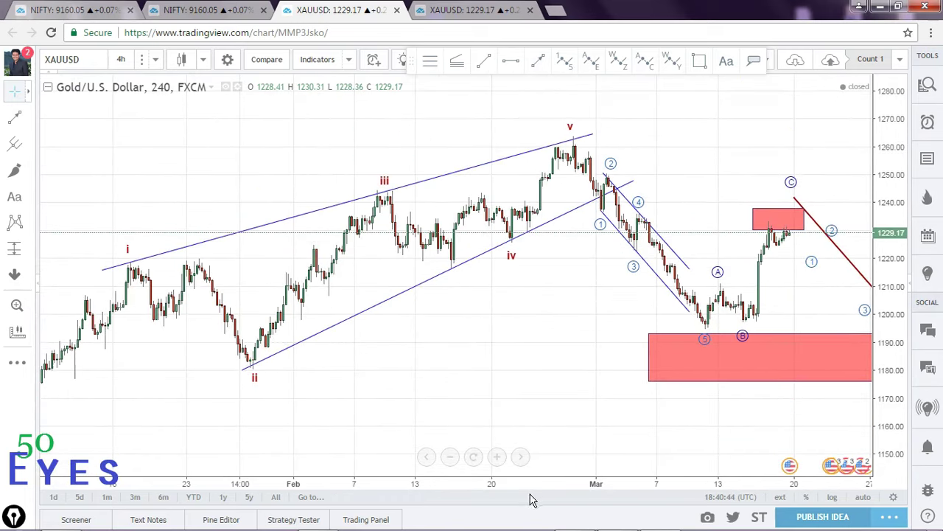
scroll(529, 486, down, 5)
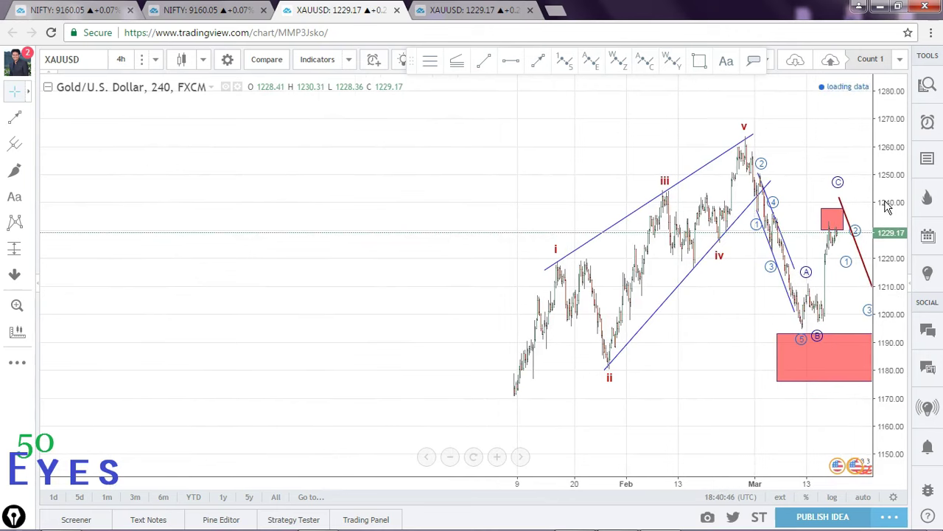
drag(699, 305, 591, 308)
Circle the low at b, trace waves i to v with both converging boundary lines, and clear the pen marks
key(ctrl)
mouse_move(318, 423)
mouse_down()
mouse_move(309, 434)
mouse_move(324, 429)
mouse_up()
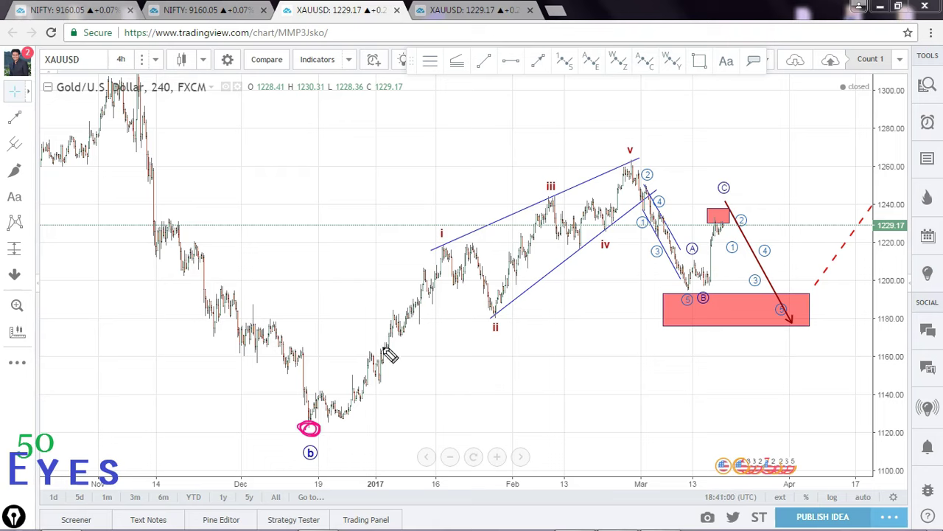
mouse_move(324, 418)
mouse_down()
mouse_move(443, 239)
mouse_move(506, 308)
mouse_move(549, 199)
mouse_move(606, 223)
mouse_move(628, 165)
mouse_up()
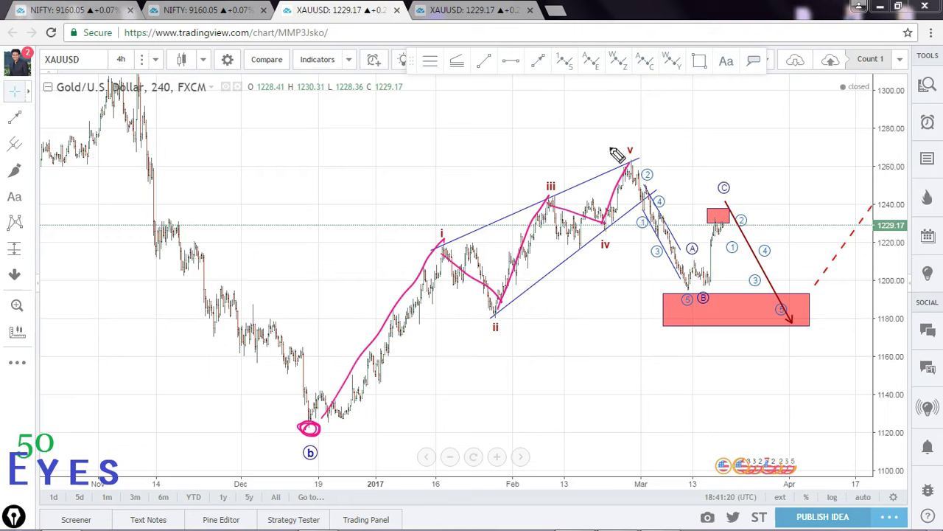
drag(446, 246, 645, 161)
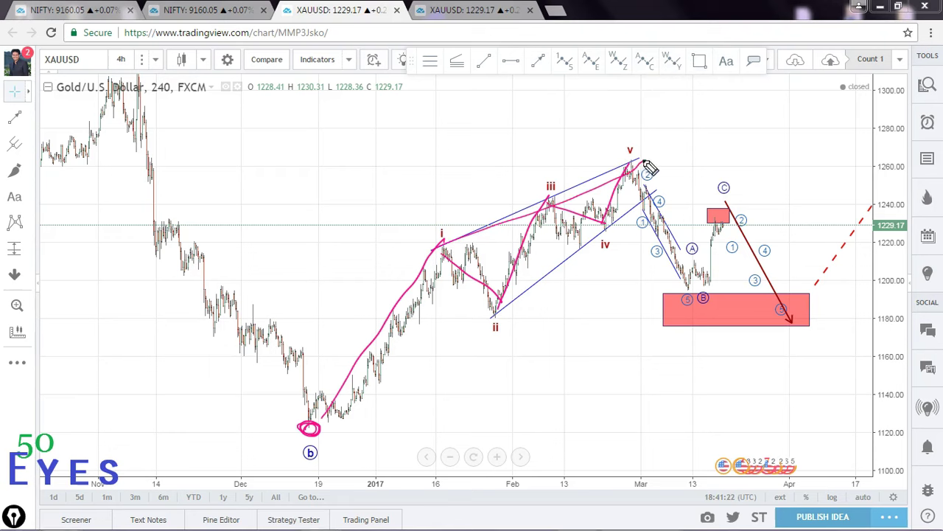
drag(499, 321, 672, 200)
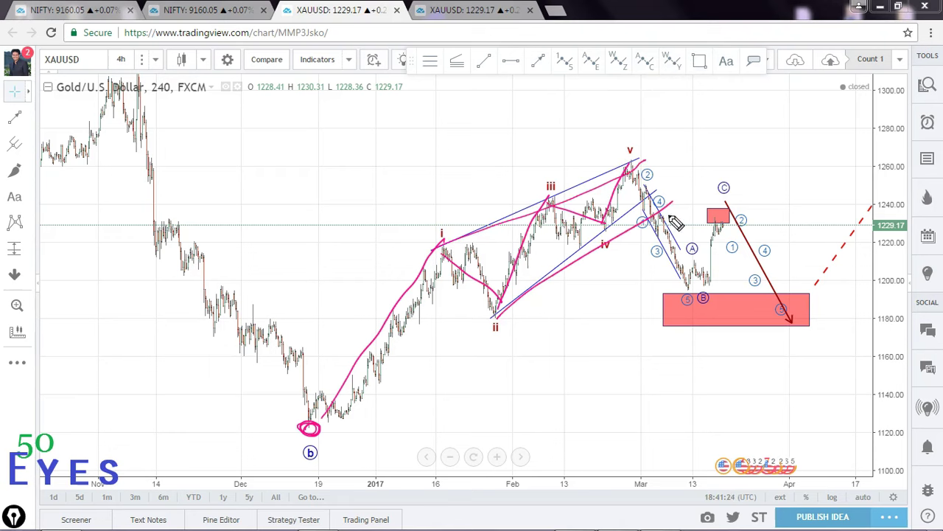
key(Escape)
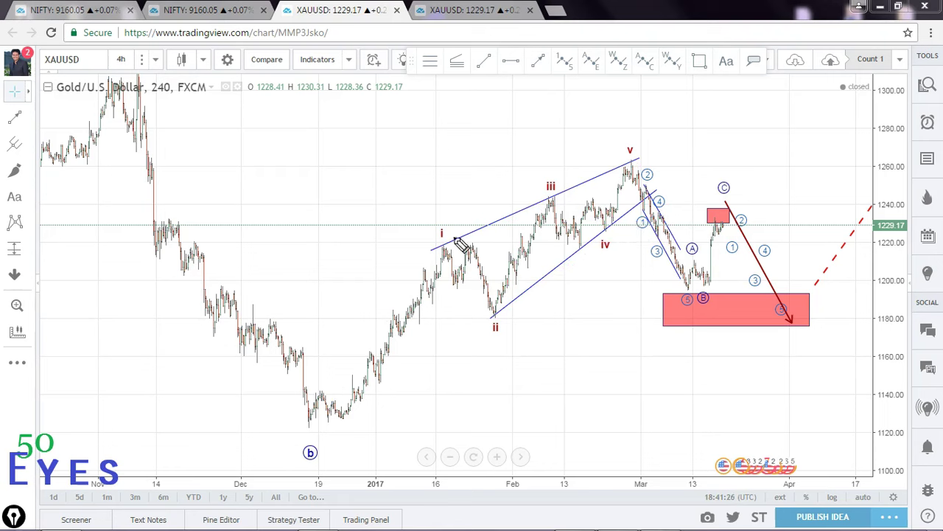
Write a circled 1 above the wave v top and trace the three-leg correction down into the lower red box
mouse_move(623, 129)
mouse_down()
mouse_move(631, 139)
mouse_move(606, 136)
mouse_move(643, 122)
mouse_up()
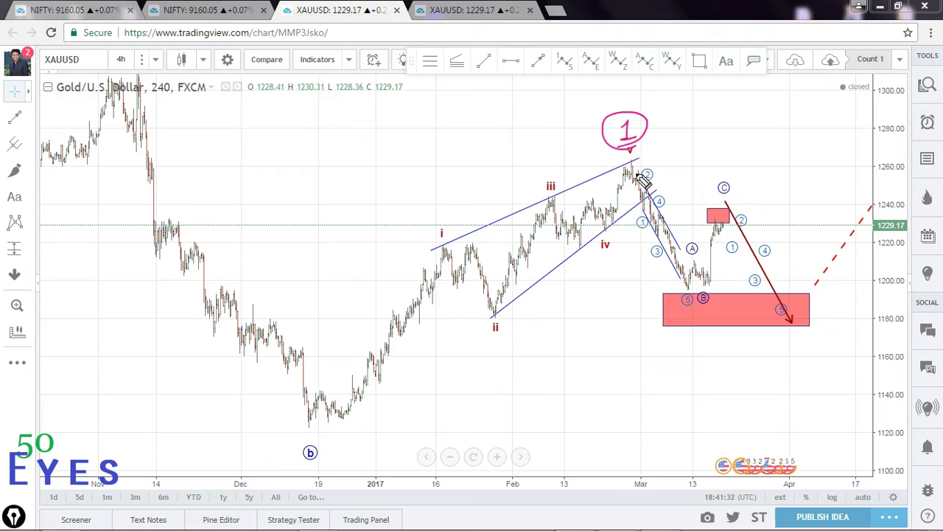
mouse_move(637, 174)
mouse_down()
mouse_move(696, 280)
mouse_move(737, 211)
mouse_move(802, 328)
mouse_up()
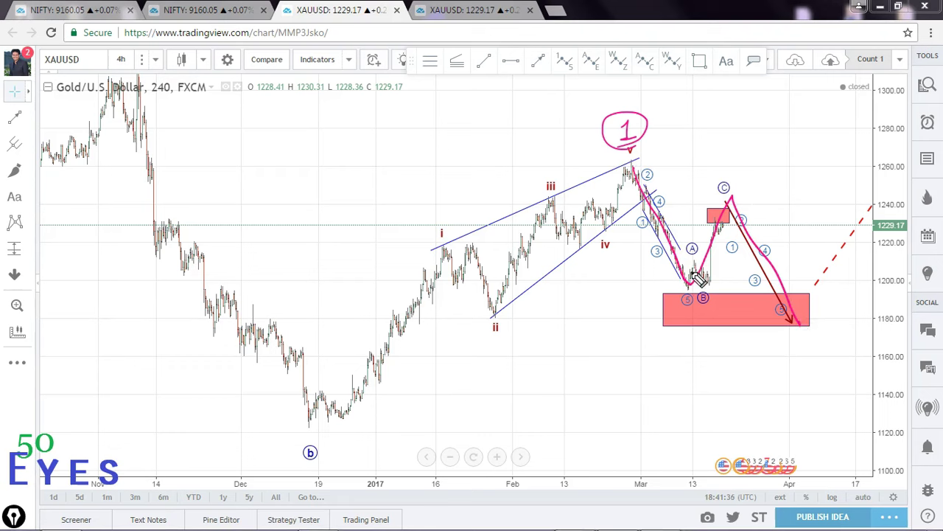
Write the heading "MAIN-COUNT" above waves i and iii and underline it twice
mouse_move(378, 125)
mouse_down()
mouse_move(446, 128)
mouse_move(505, 116)
mouse_up()
drag(370, 148, 516, 133)
drag(417, 152, 514, 140)
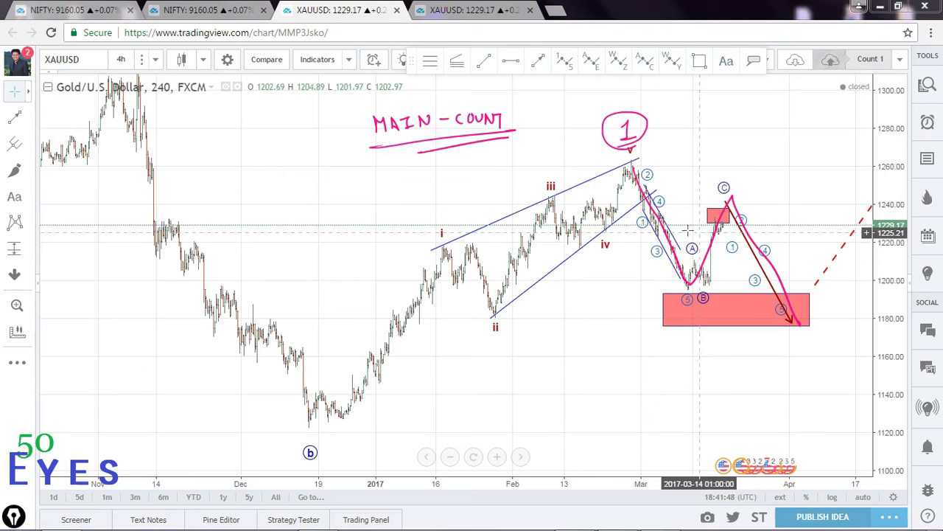
Switch to the published idea "Gold ongoing correction to continue (Elliott Wave Analysis)", reload it and close the My Ideas list
click(219, 11)
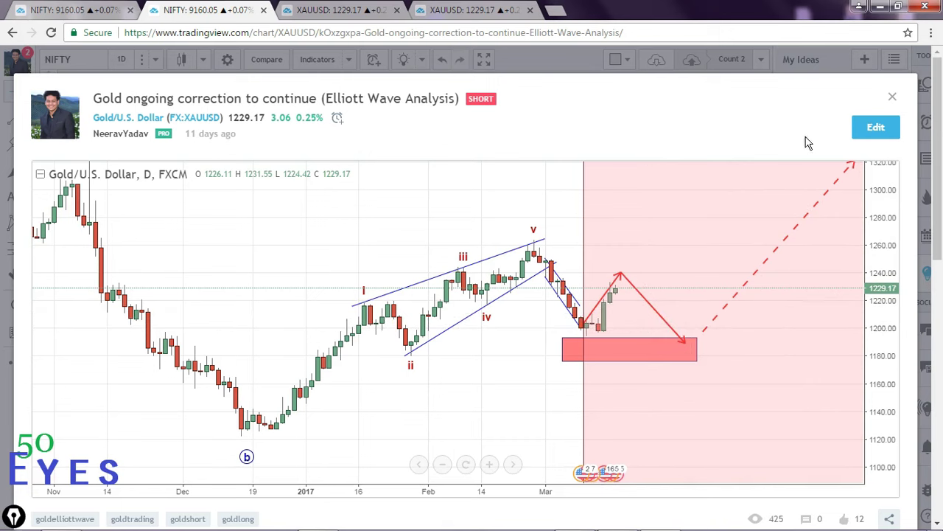
click(51, 32)
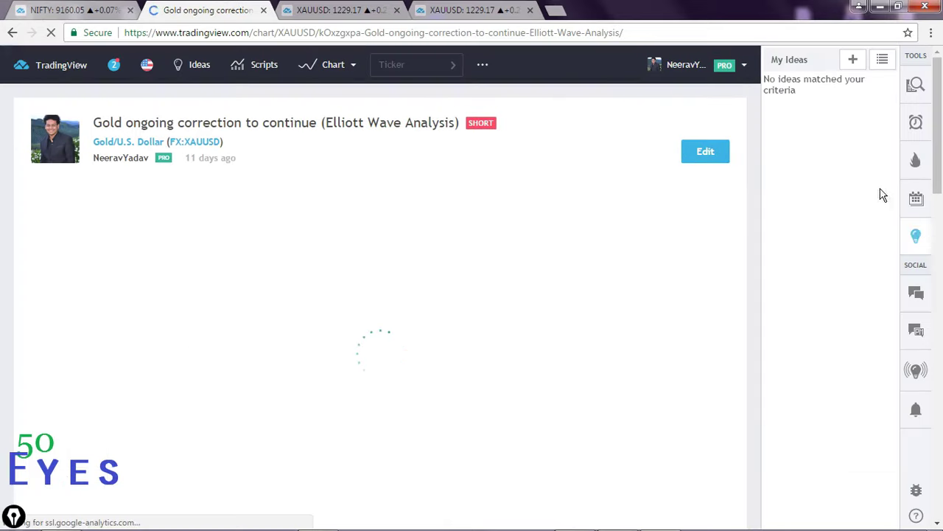
click(914, 239)
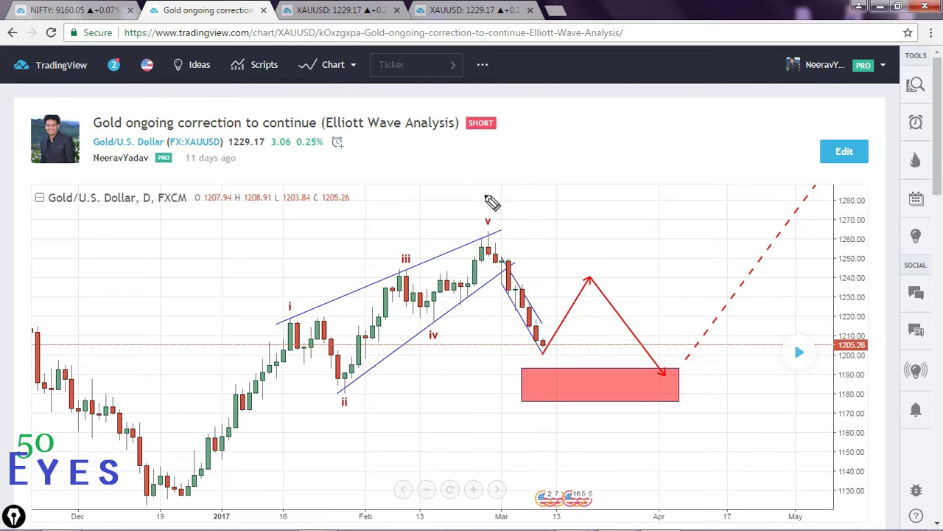
Write 1 above wave v, trace the three-leg correction into the red box, and clear the pen marks
drag(486, 195, 502, 207)
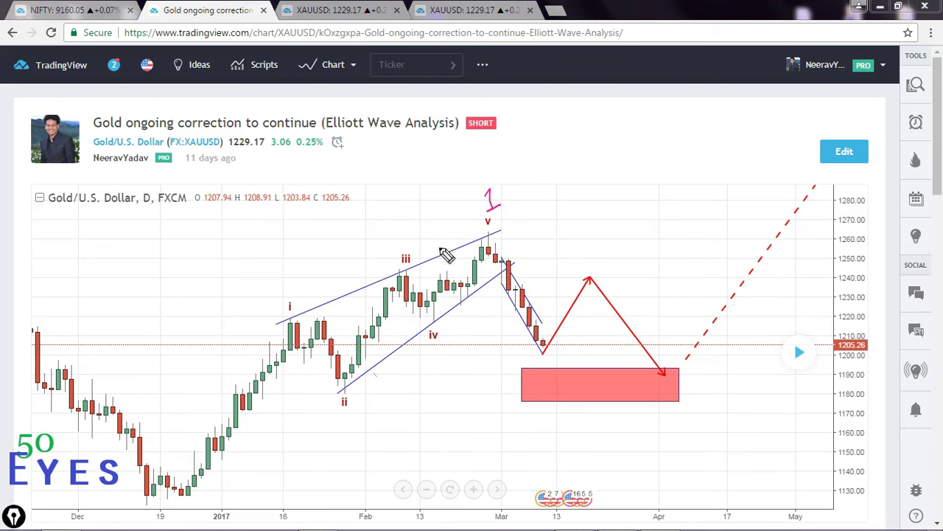
mouse_move(493, 247)
mouse_down()
mouse_move(549, 339)
mouse_move(565, 268)
mouse_move(663, 373)
mouse_up()
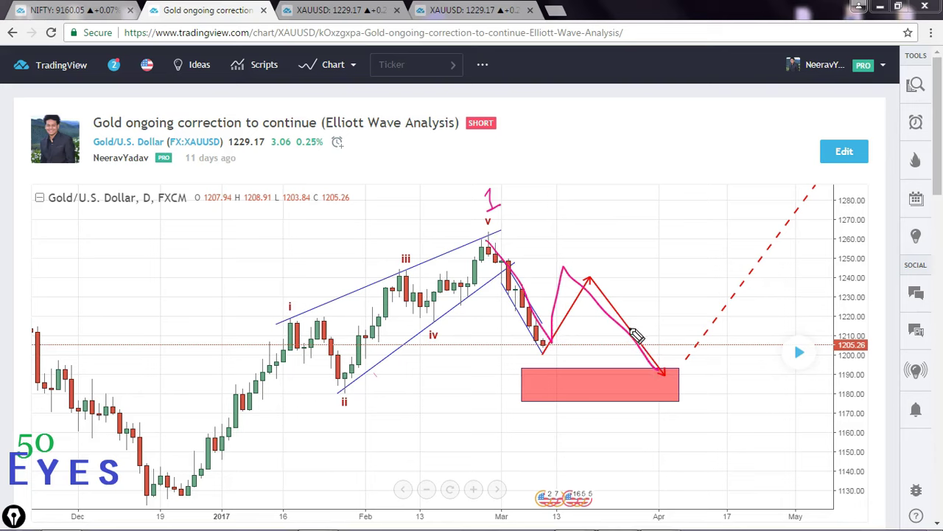
key(Escape)
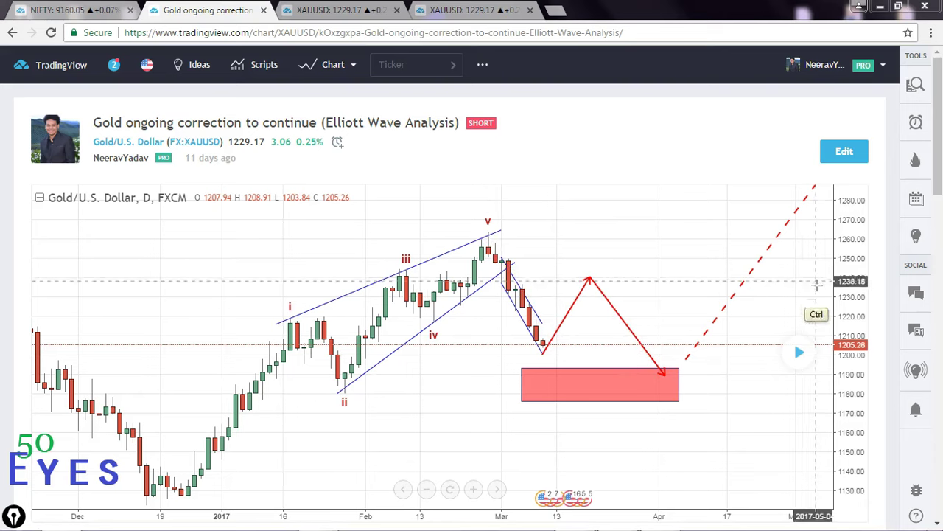
Play the published idea forward to the latest price, circle the March lows near 1200, and outline the red target box
click(800, 353)
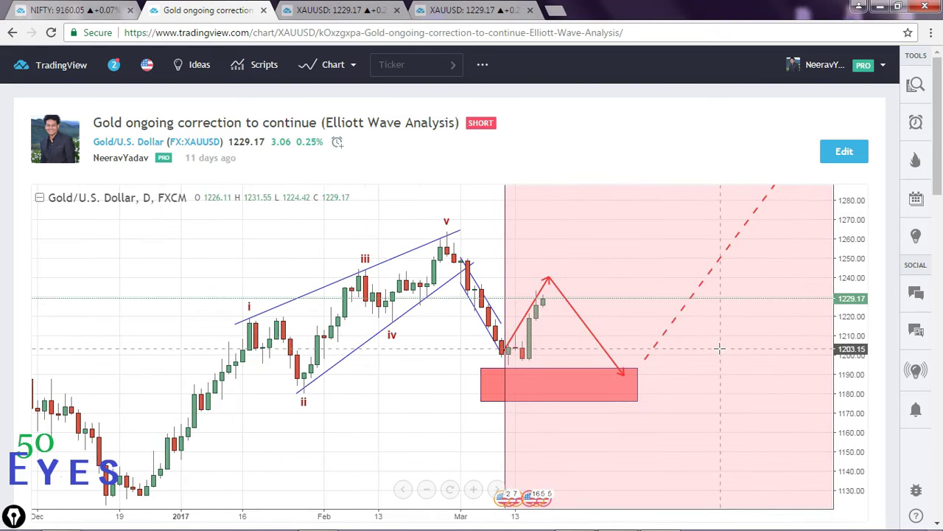
key(ctrl)
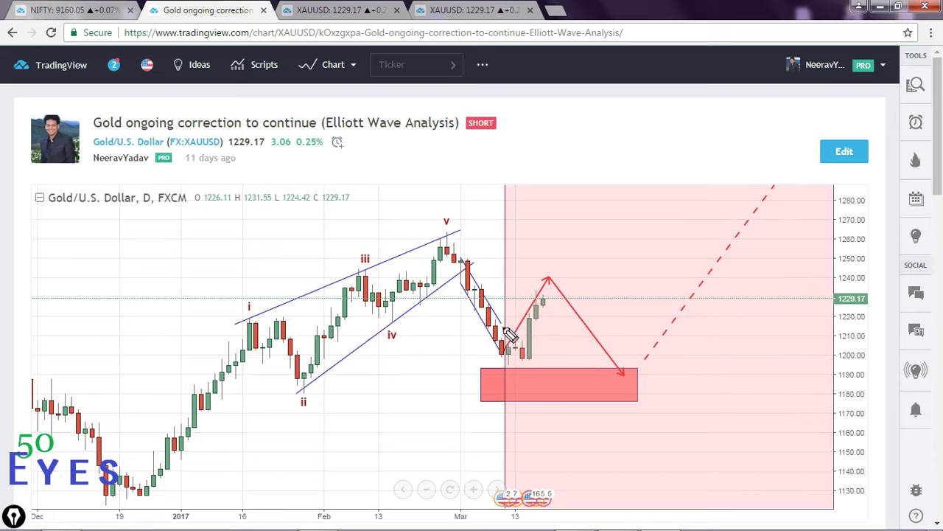
mouse_move(510, 356)
mouse_down()
mouse_move(526, 374)
mouse_move(511, 376)
mouse_move(611, 362)
mouse_move(631, 385)
mouse_move(581, 408)
mouse_move(474, 382)
mouse_move(628, 366)
mouse_move(639, 408)
mouse_move(492, 411)
mouse_up()
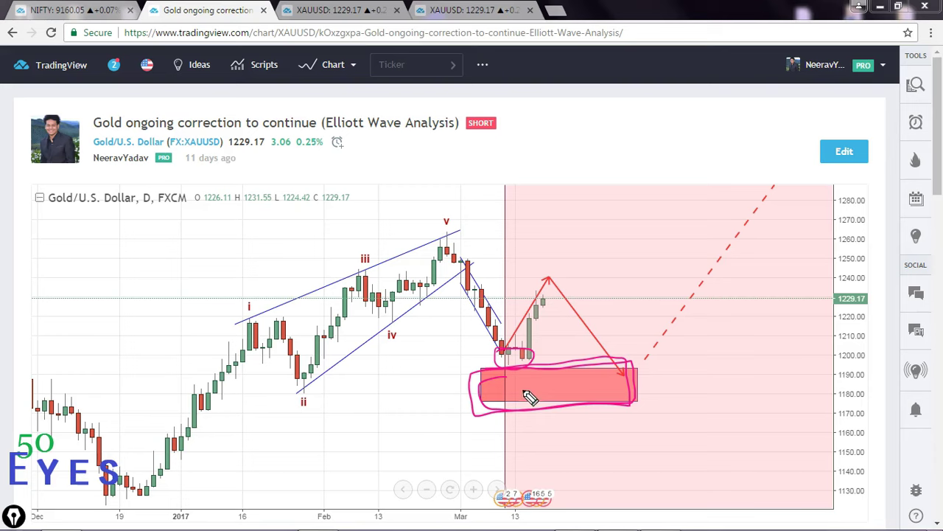
Trace the rise from the March low, label the projected high b and the red box c, and clear the pen marks
drag(526, 361, 537, 289)
drag(543, 253, 546, 271)
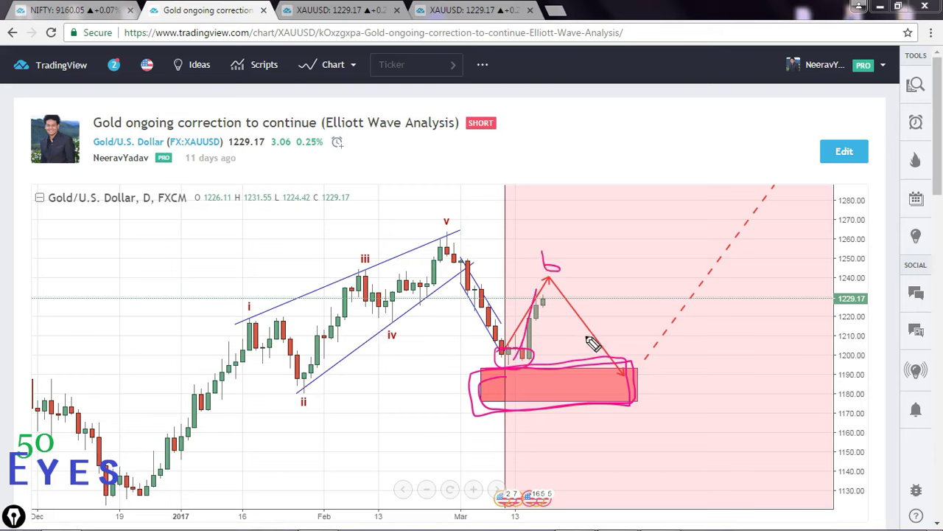
drag(654, 381, 665, 396)
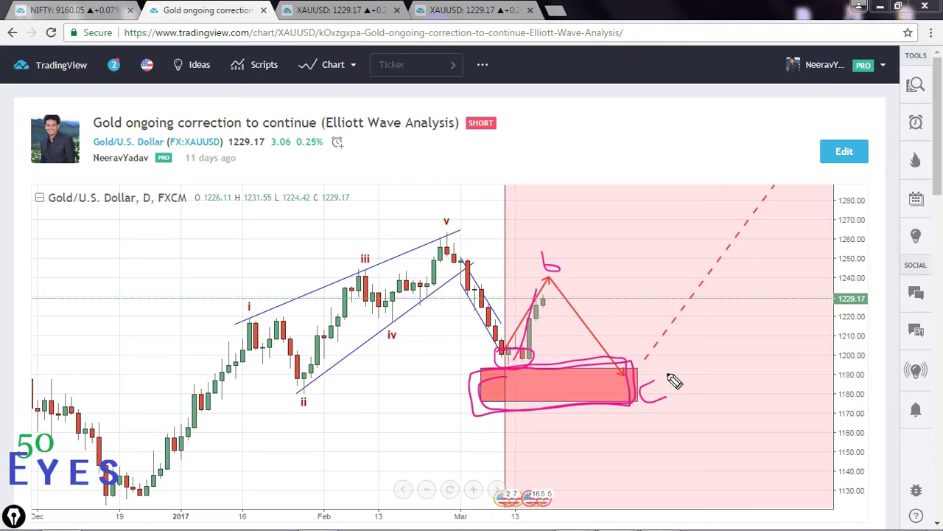
key(e)
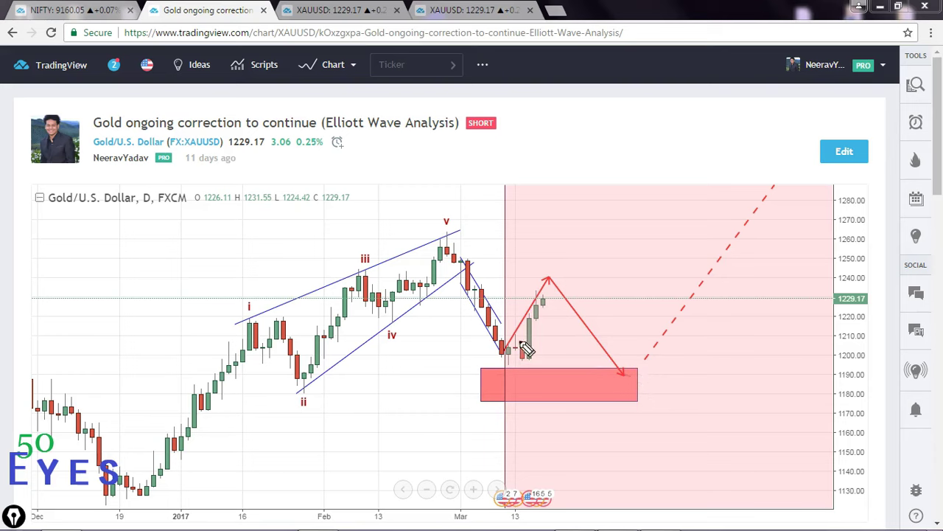
Switch to the Count 1 chart, trace the three-leg correction from wave v through the small red box into the large one, and clear it
drag(184, 179, 235, 170)
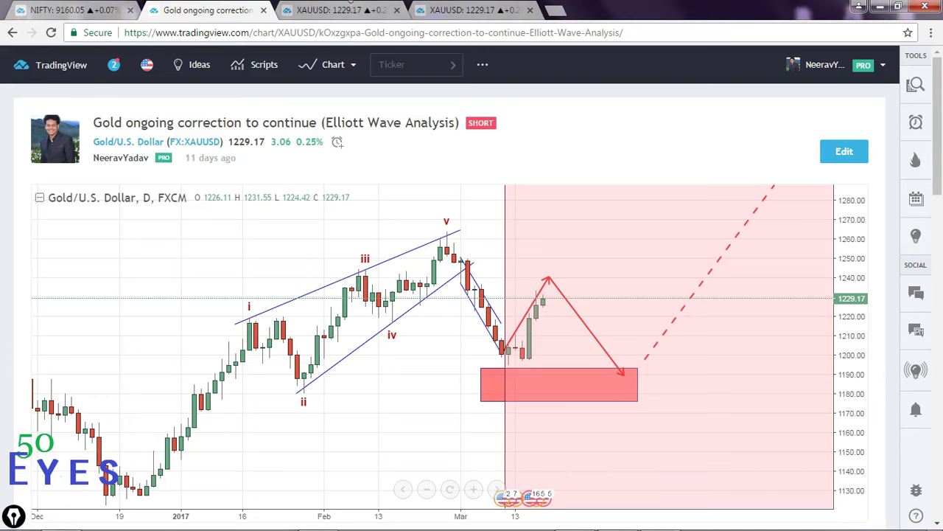
click(357, 12)
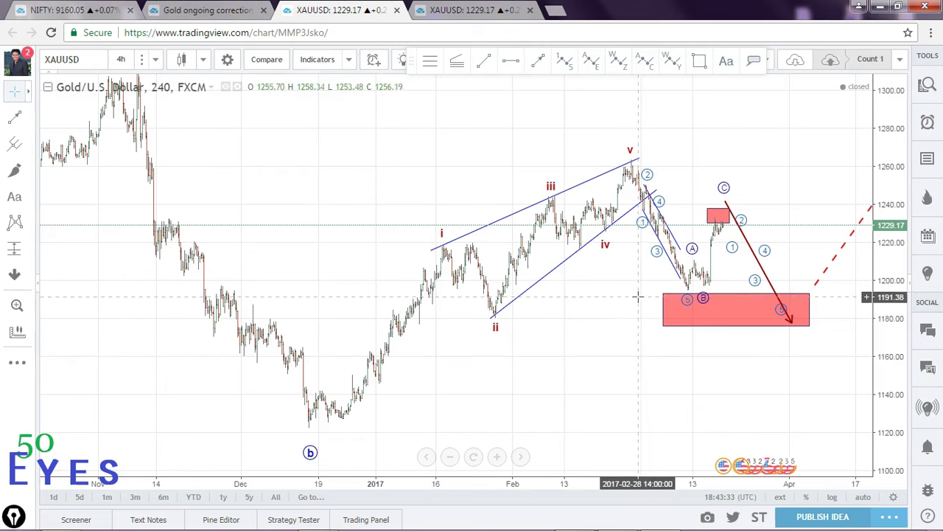
drag(616, 338, 488, 393)
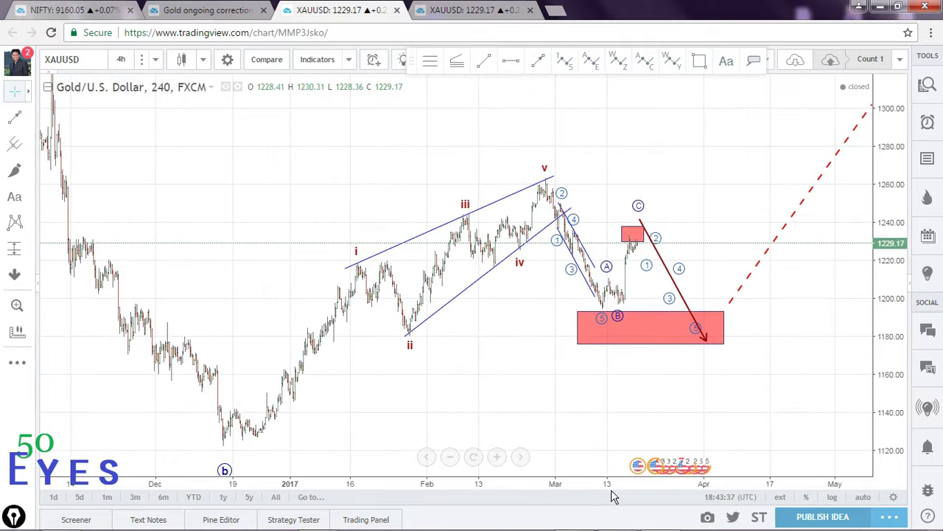
scroll(547, 492, up, 5)
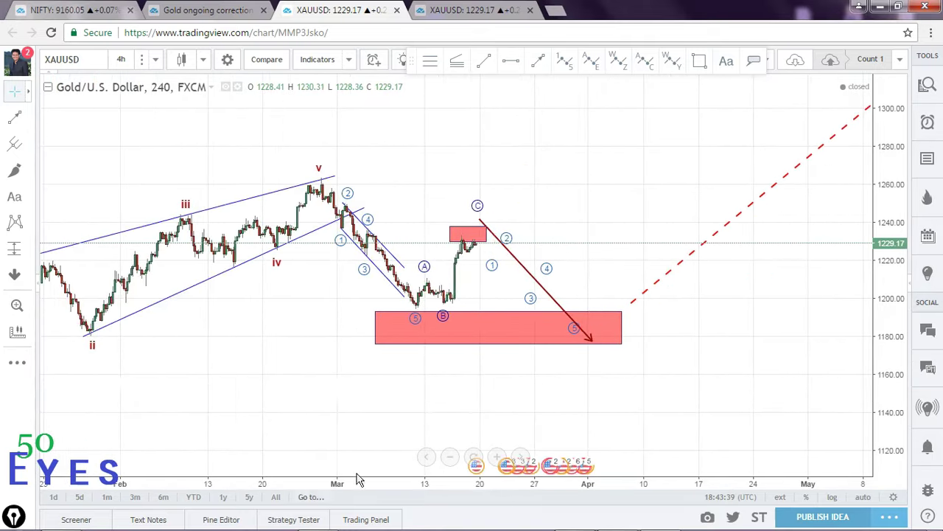
drag(715, 377, 718, 396)
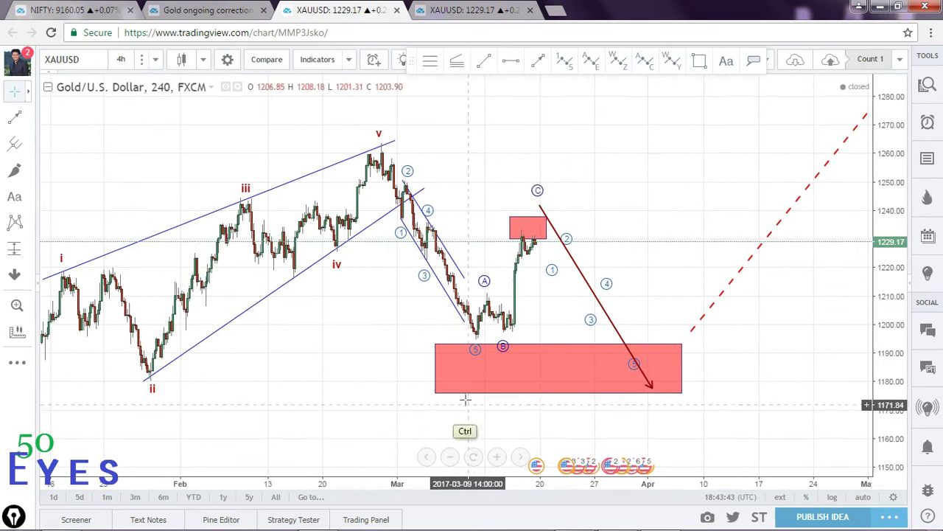
mouse_move(383, 151)
mouse_down()
mouse_move(511, 321)
mouse_move(549, 243)
mouse_move(675, 398)
mouse_up()
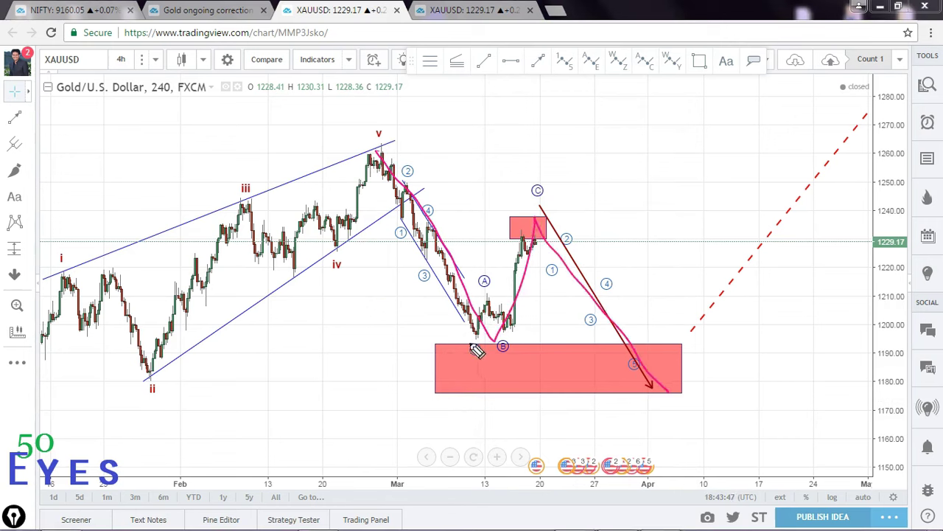
key(ctrl+z)
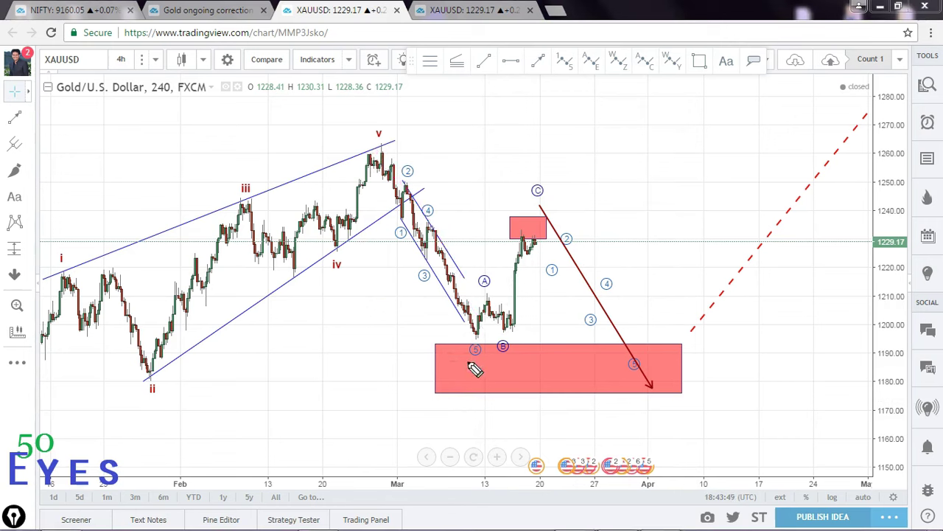
Handwrite A, B and C at the correction's turning points, circle the printed A and B labels, and trace the rise into the small red box
mouse_move(465, 381)
mouse_down()
mouse_move(476, 368)
mouse_move(482, 380)
mouse_up()
drag(528, 152, 529, 175)
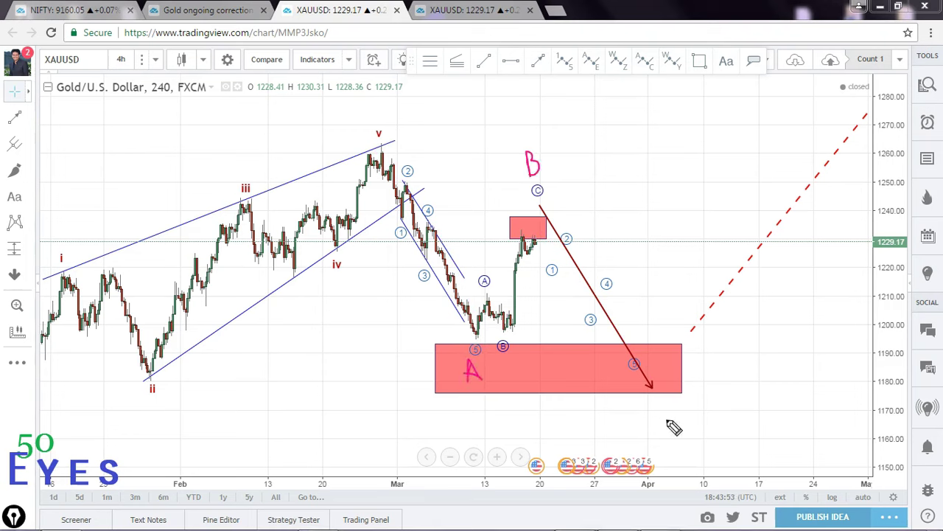
mouse_move(664, 406)
mouse_down()
mouse_move(655, 429)
mouse_move(676, 426)
mouse_up()
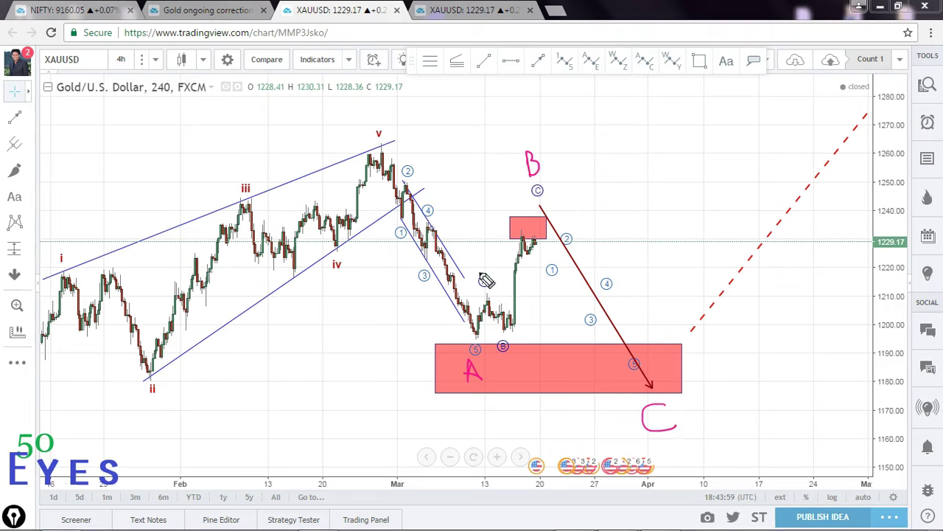
drag(492, 298, 494, 283)
drag(514, 344, 540, 208)
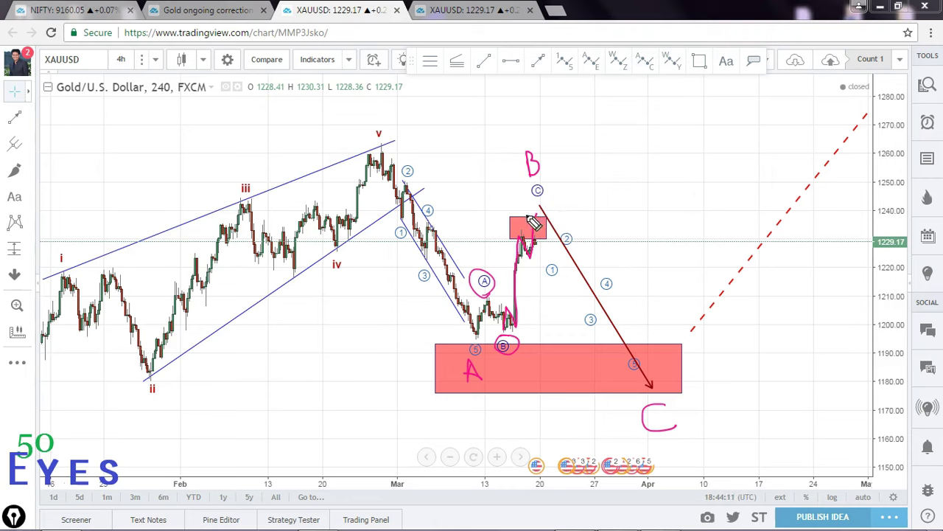
Mark the level above the small red box, write 1240 (REVERSAL) beside it, and clear the pen marks
mouse_move(549, 211)
mouse_down()
mouse_move(665, 212)
mouse_move(674, 196)
mouse_up()
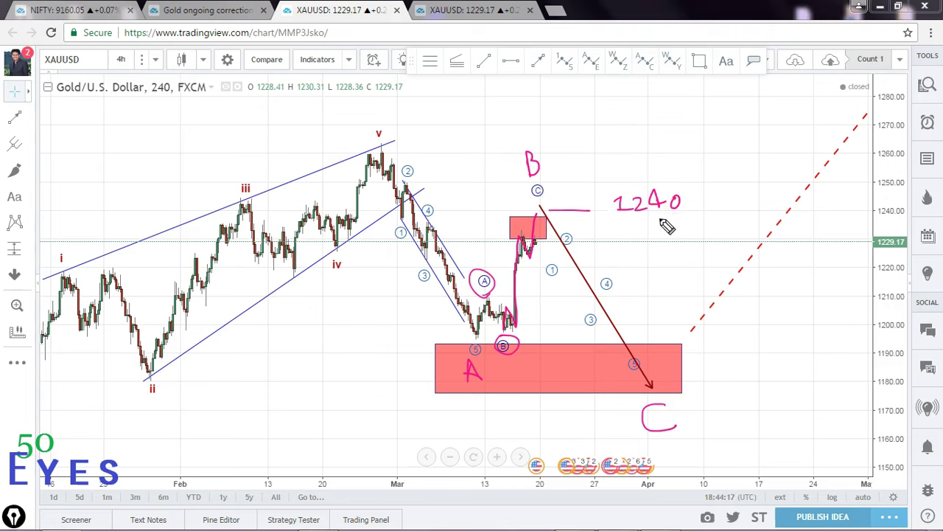
mouse_move(711, 197)
mouse_down()
mouse_move(710, 210)
mouse_move(698, 212)
mouse_move(783, 208)
mouse_move(811, 193)
mouse_up()
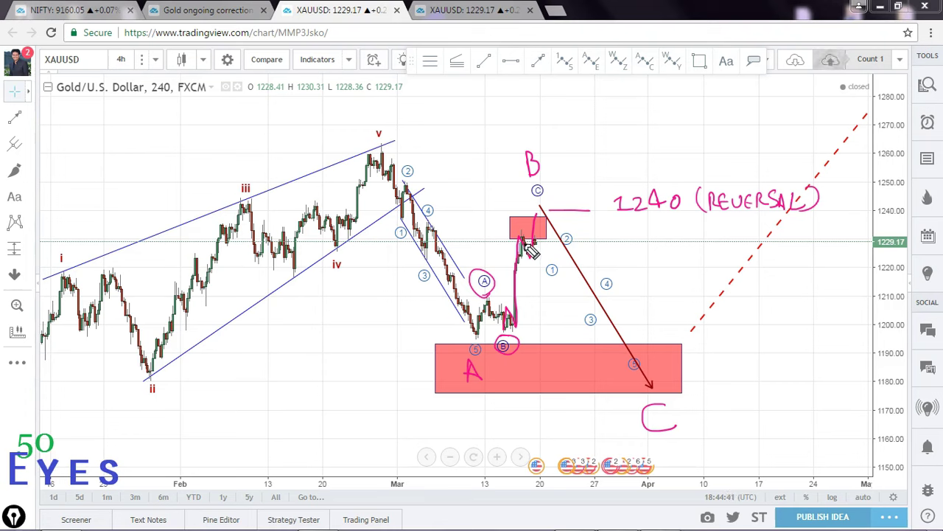
key(Escape)
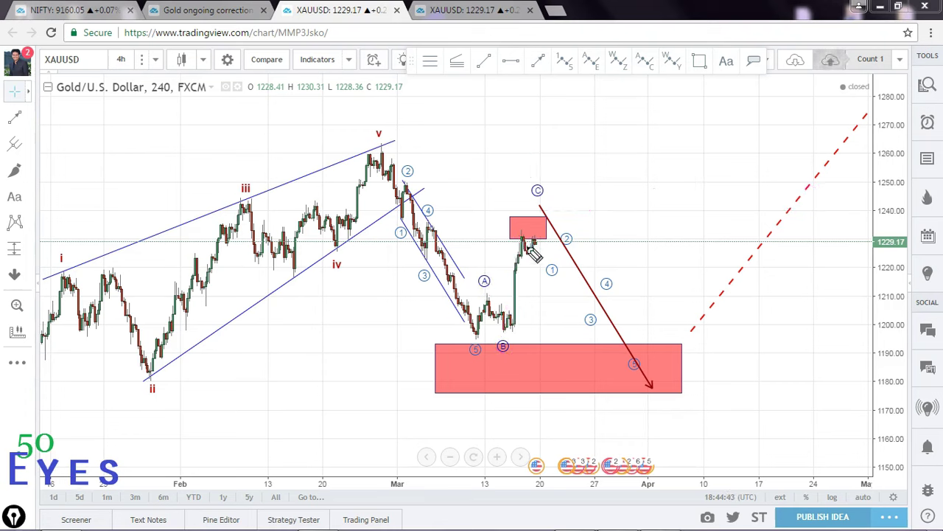
Draw a level line from the wave iii high, bracket the SL and TARGET ranges, trace the projected five-wave decline, and clear the pen marks
drag(529, 236, 542, 214)
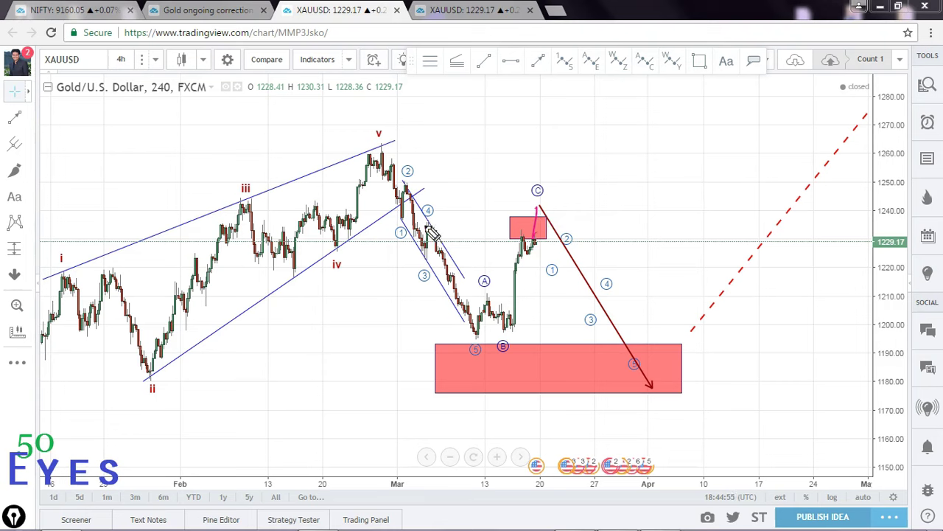
mouse_move(278, 199)
mouse_down()
mouse_move(753, 184)
mouse_move(762, 172)
mouse_move(754, 188)
mouse_up()
drag(751, 188, 780, 186)
mouse_move(794, 172)
mouse_down()
mouse_move(804, 182)
mouse_move(767, 280)
mouse_move(766, 368)
mouse_move(756, 367)
mouse_up()
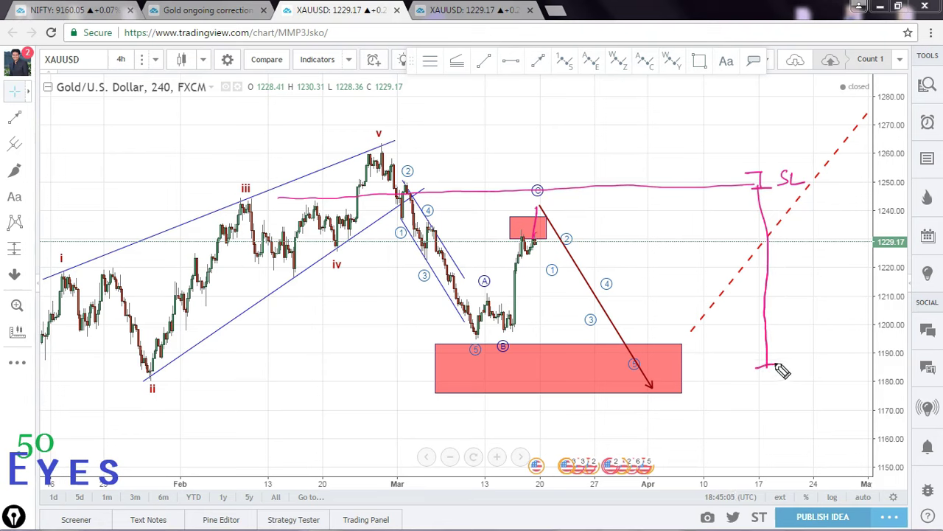
mouse_move(781, 254)
mouse_down()
mouse_move(791, 253)
mouse_move(785, 271)
mouse_move(845, 259)
mouse_move(855, 259)
mouse_move(852, 272)
mouse_up()
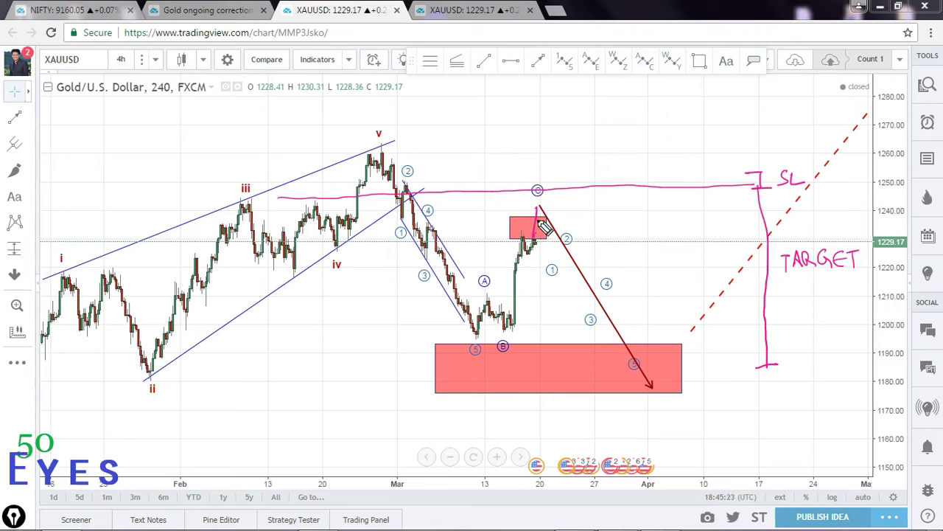
mouse_move(540, 215)
mouse_down()
mouse_move(549, 245)
mouse_move(567, 243)
mouse_move(600, 291)
mouse_move(634, 373)
mouse_up()
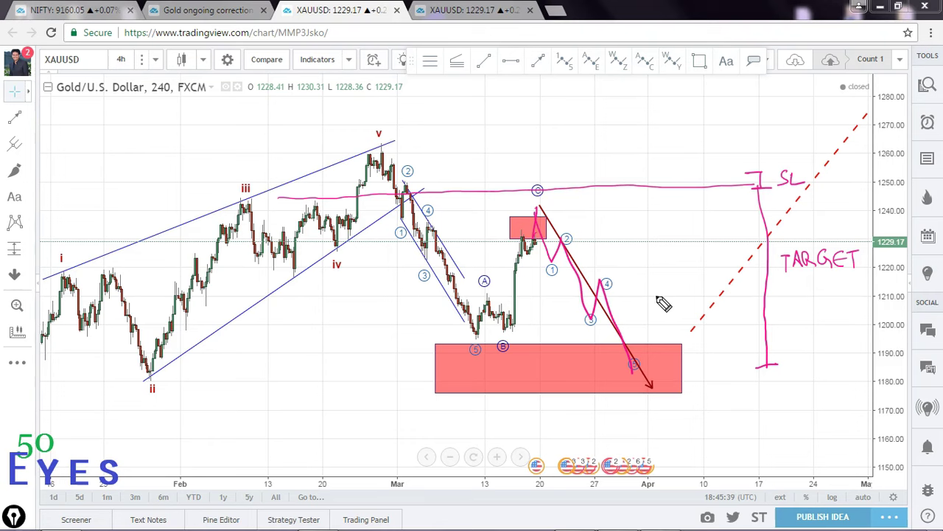
key(e)
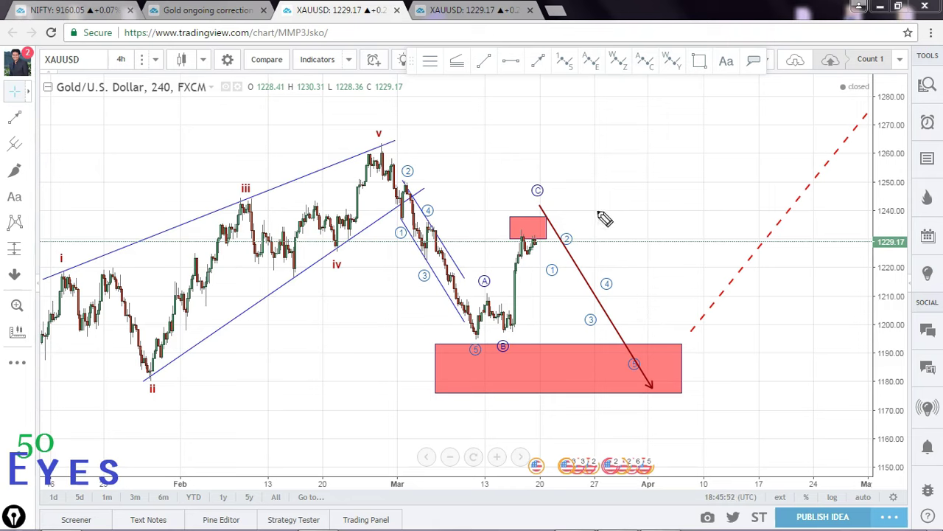
Write 1240, draw level lines across from the wave iii high and the low after it, and clear the pen marks
mouse_move(597, 200)
mouse_down()
mouse_move(709, 189)
mouse_move(671, 196)
mouse_move(683, 207)
mouse_up()
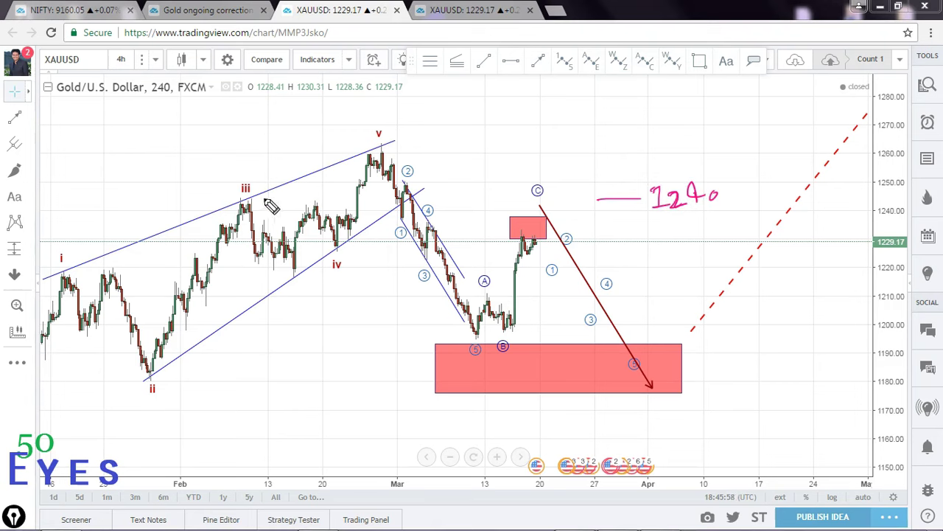
drag(245, 198, 716, 190)
drag(251, 260, 695, 249)
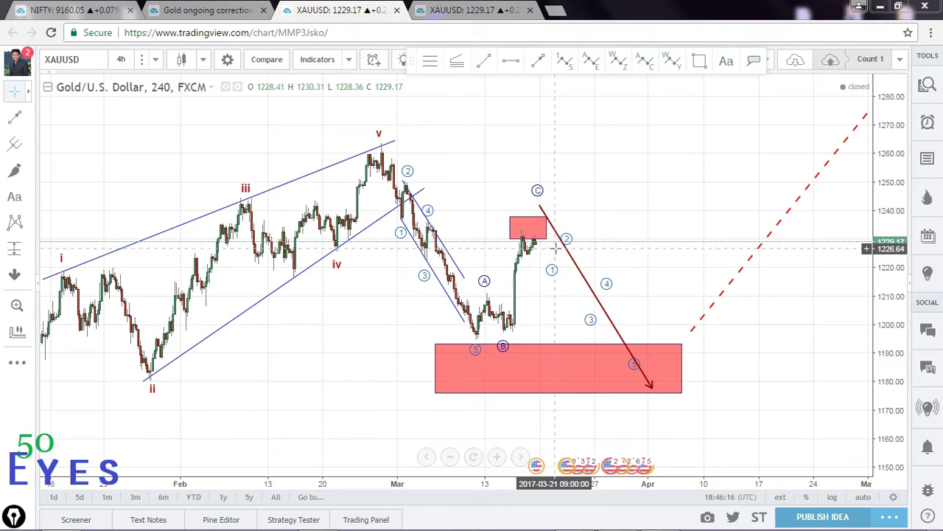
Draw a level line from the wave iii high, add handwritten notes around the projected decline, and clear the pen marks
key(ctrl)
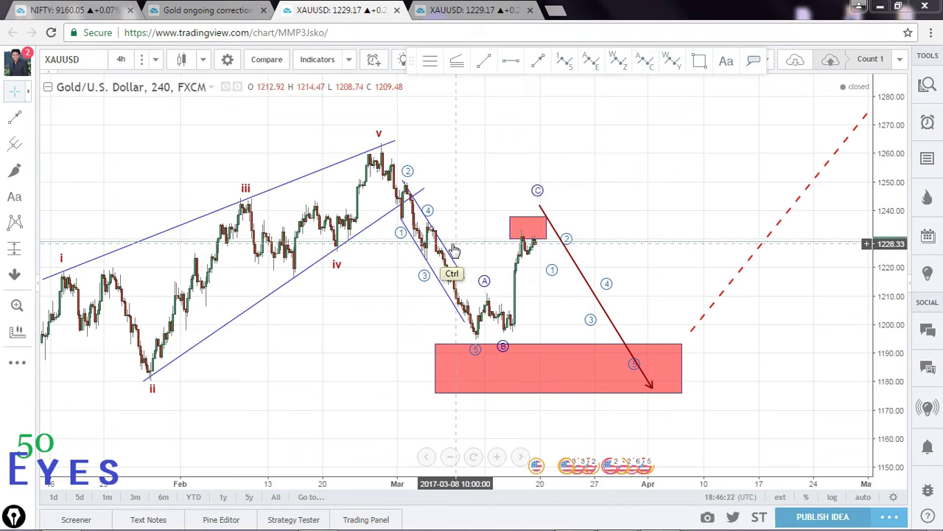
mouse_move(247, 203)
mouse_down()
mouse_move(402, 206)
mouse_move(747, 190)
mouse_up()
mouse_move(549, 190)
mouse_down()
mouse_move(571, 200)
mouse_move(561, 204)
mouse_move(605, 184)
mouse_move(606, 196)
mouse_move(635, 196)
mouse_up()
drag(641, 184, 652, 191)
drag(567, 212, 622, 253)
mouse_move(616, 237)
mouse_down()
mouse_move(625, 254)
mouse_move(609, 256)
mouse_up()
drag(670, 230, 651, 248)
mouse_move(673, 231)
mouse_down()
mouse_move(678, 246)
mouse_move(722, 257)
mouse_move(706, 243)
mouse_up()
key(Escape)
Draw the wave iii high level again, sketch price breaking above it, retesting and rallying with an arrow, and clear the pen marks
drag(243, 207, 753, 193)
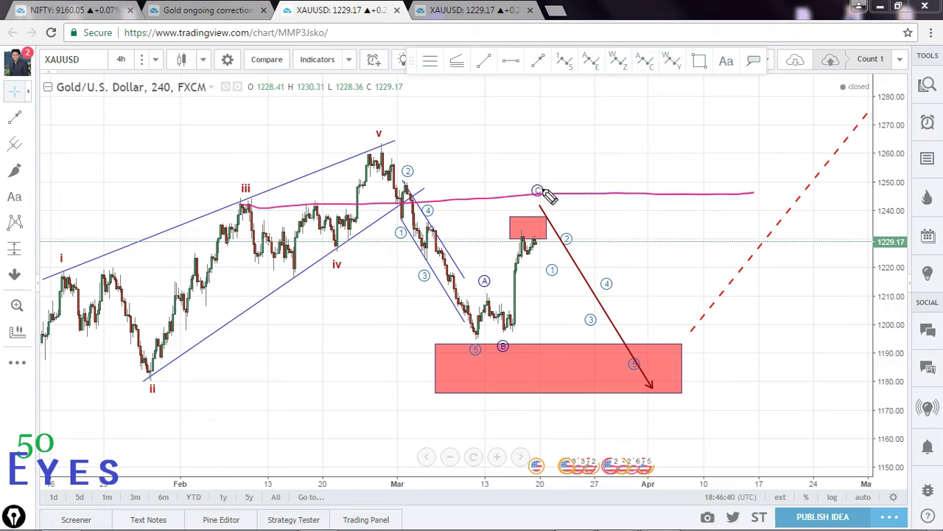
mouse_move(545, 237)
mouse_down()
mouse_move(560, 183)
mouse_move(595, 214)
mouse_move(607, 189)
mouse_move(619, 181)
mouse_move(623, 191)
mouse_up()
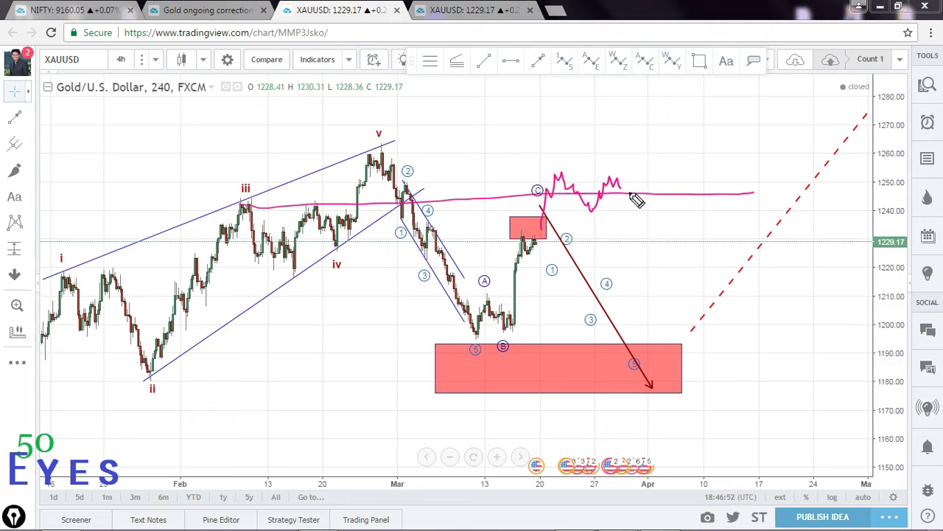
mouse_move(623, 187)
mouse_down()
mouse_move(636, 146)
mouse_move(628, 146)
mouse_move(643, 148)
mouse_up()
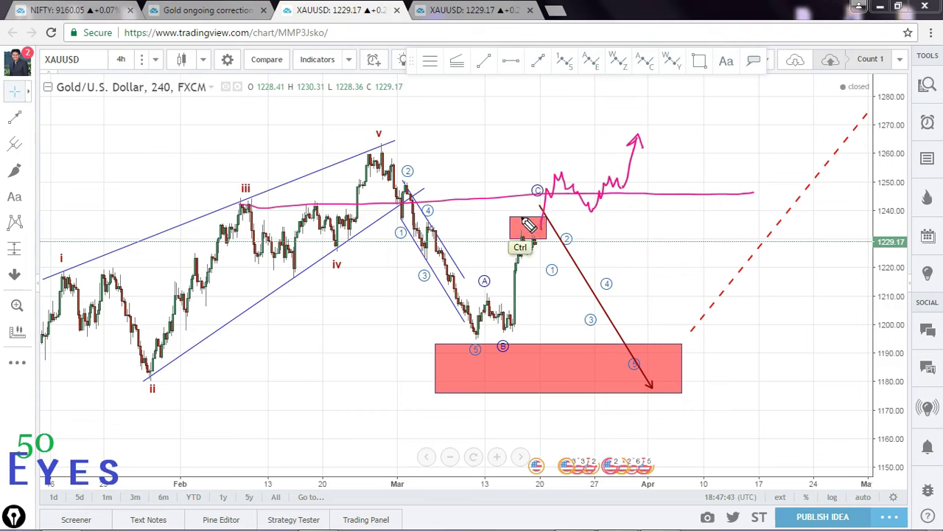
key(ctrl+z)
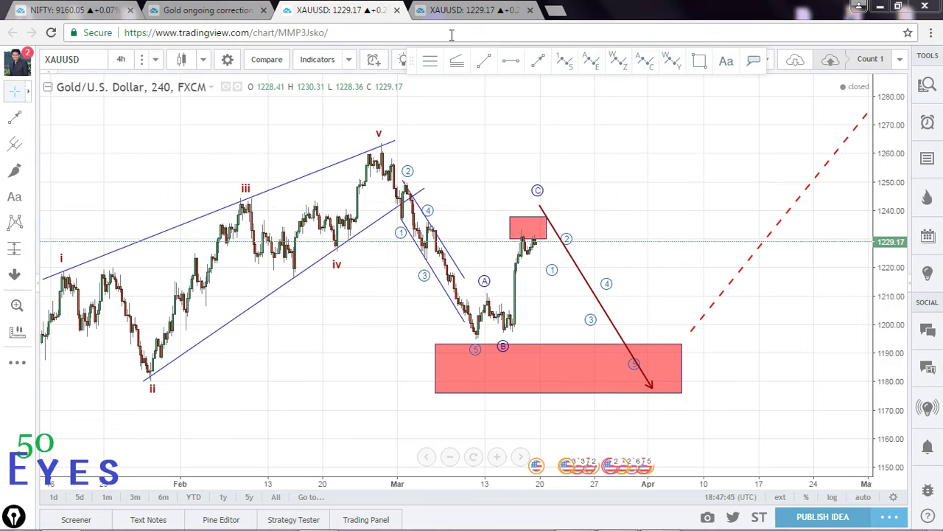
Show the Count 2 chart and compare it with Count 1
key(ctrl+Tab)
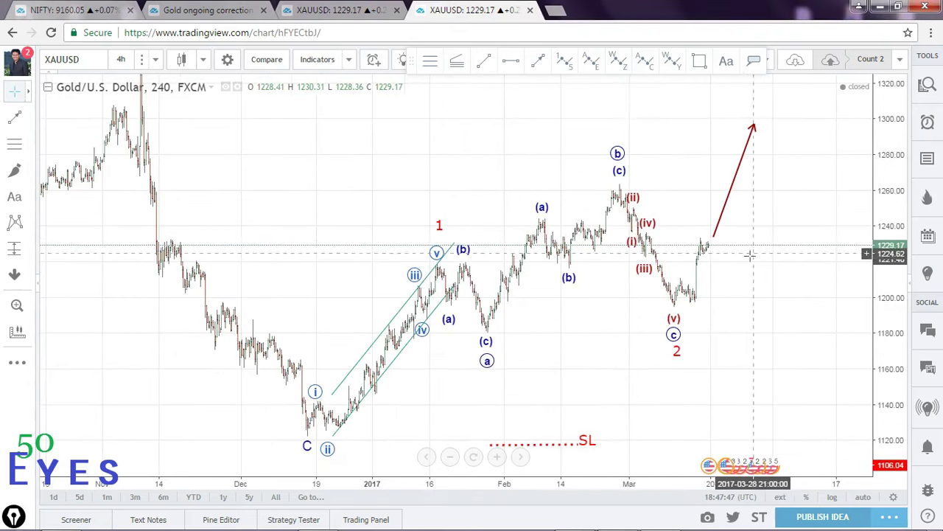
drag(752, 255, 721, 257)
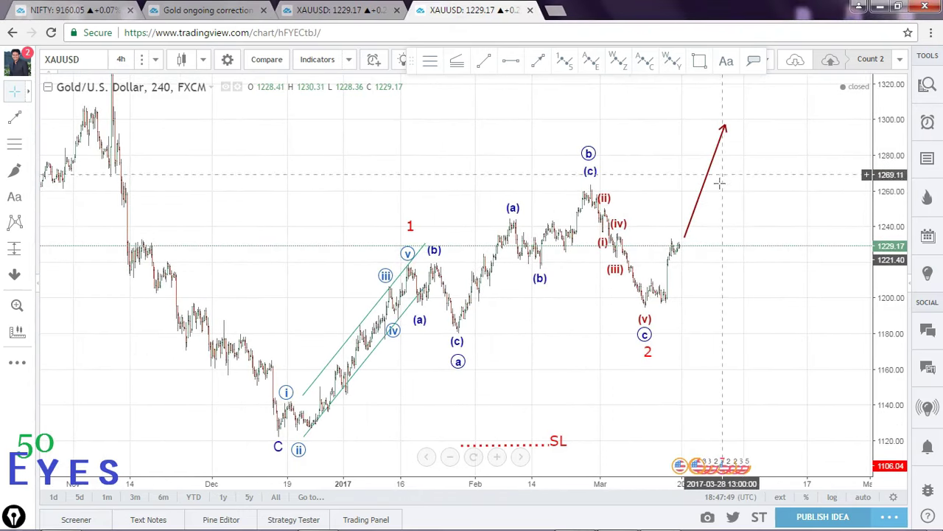
click(343, 10)
click(472, 10)
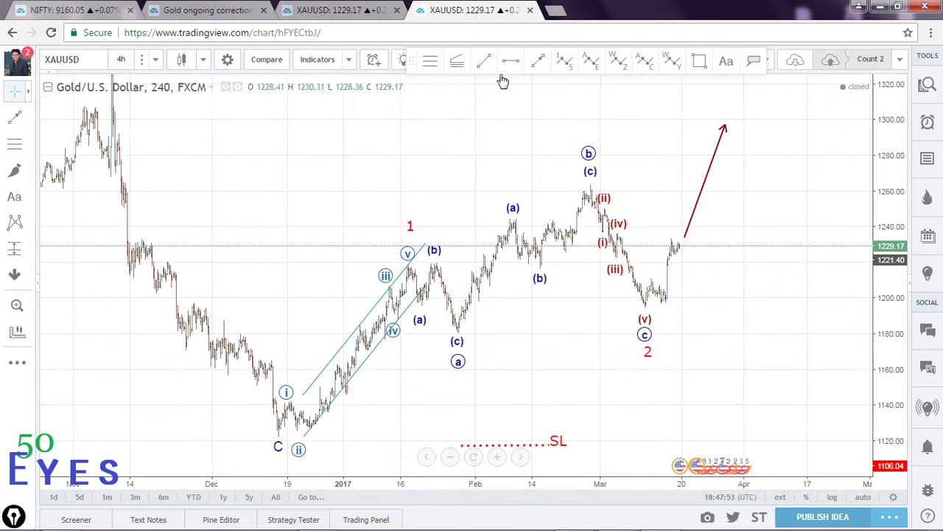
On Count 2, draw level lines from the February (a) high, the following low and wave b's high, sketch a consolidation and breakout, and clear the marks
key(ctrl)
drag(508, 217, 760, 213)
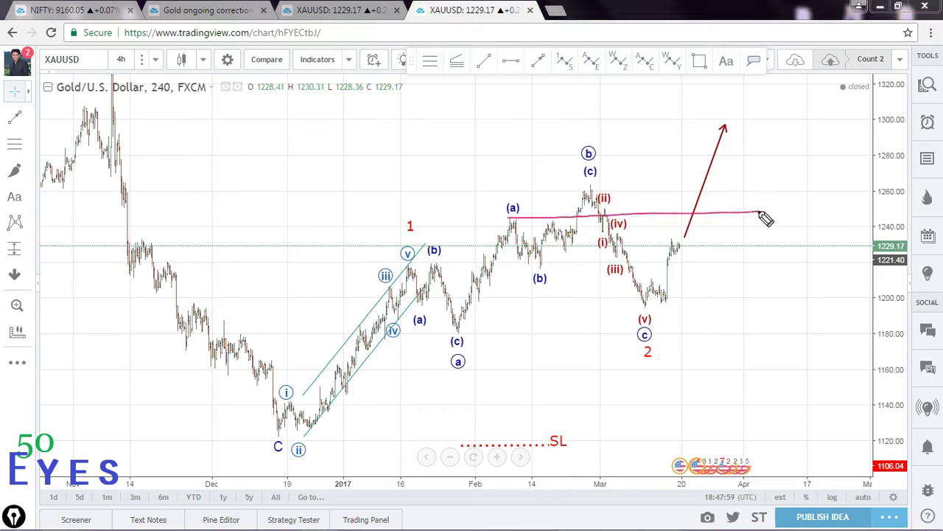
drag(519, 258, 767, 246)
mouse_move(683, 241)
mouse_down()
mouse_move(715, 211)
mouse_move(759, 214)
mouse_move(779, 177)
mouse_up()
drag(584, 193, 786, 191)
mouse_move(594, 196)
mouse_down()
mouse_move(586, 190)
mouse_move(624, 196)
mouse_move(593, 191)
mouse_move(604, 197)
mouse_move(783, 179)
mouse_up()
drag(758, 211, 774, 155)
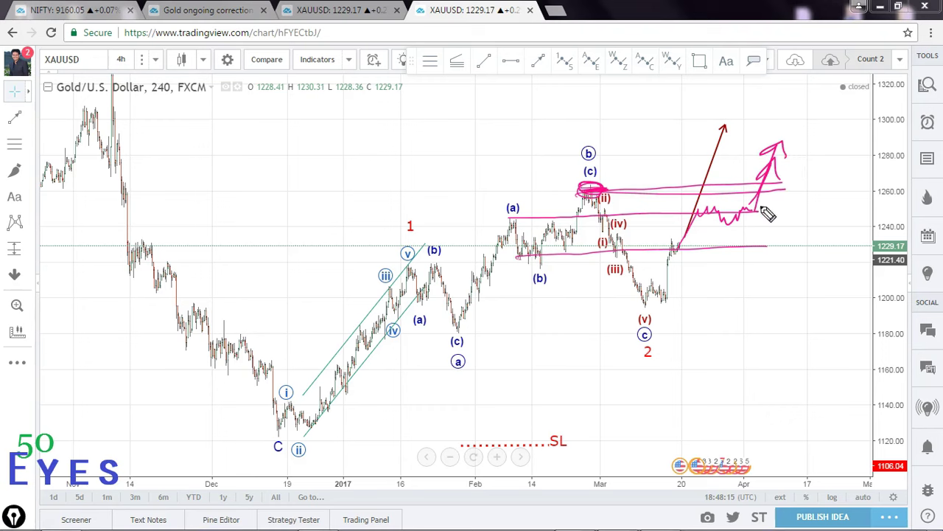
key(e)
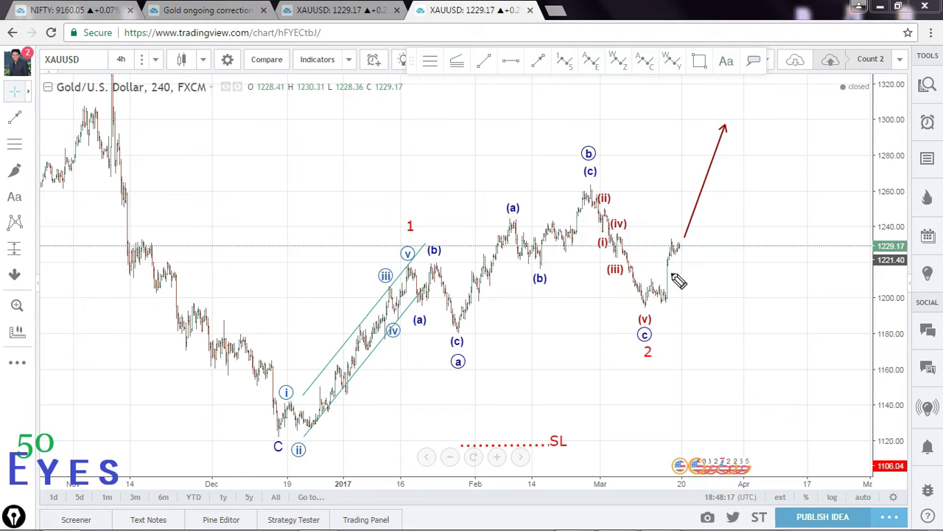
Return to the Count 1 chart, draw level lines from the wave iii high and the following low, and clear the pen marks
click(341, 10)
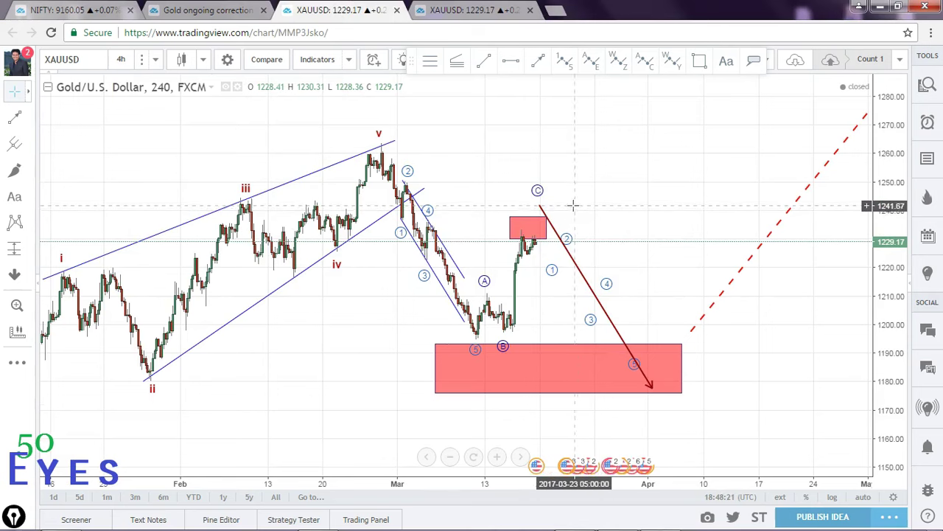
key(ctrl)
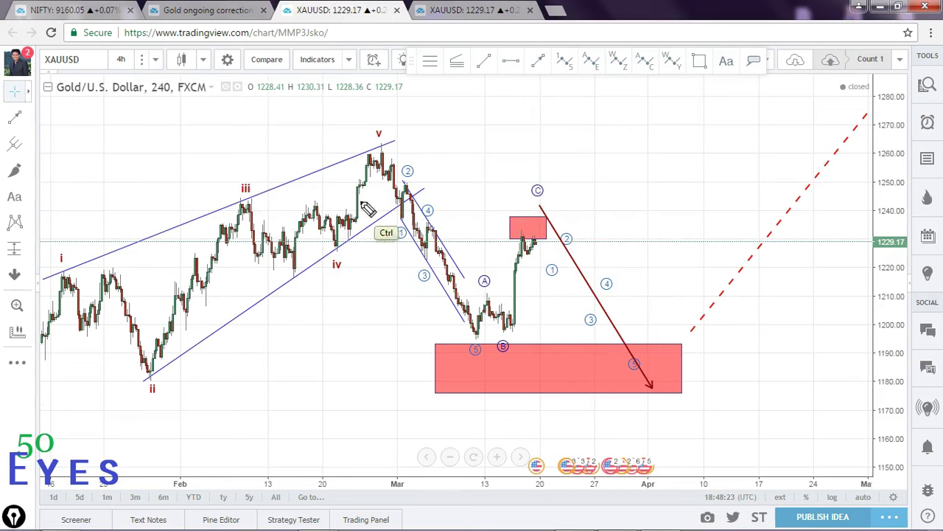
drag(236, 198, 731, 185)
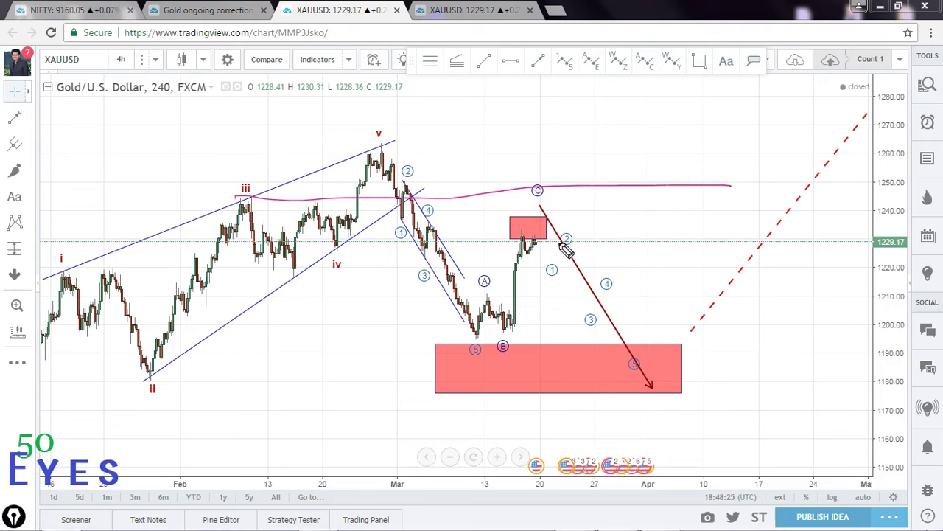
drag(231, 258, 777, 240)
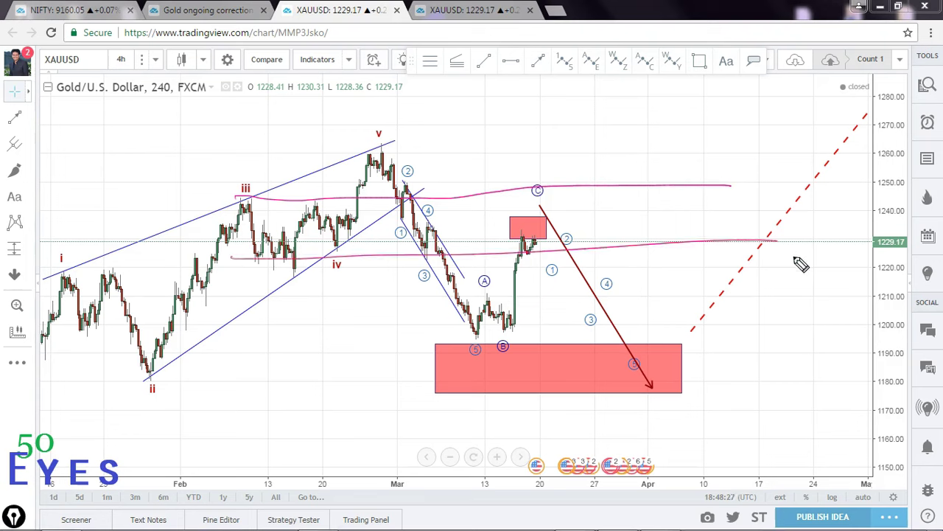
key(ctrl)
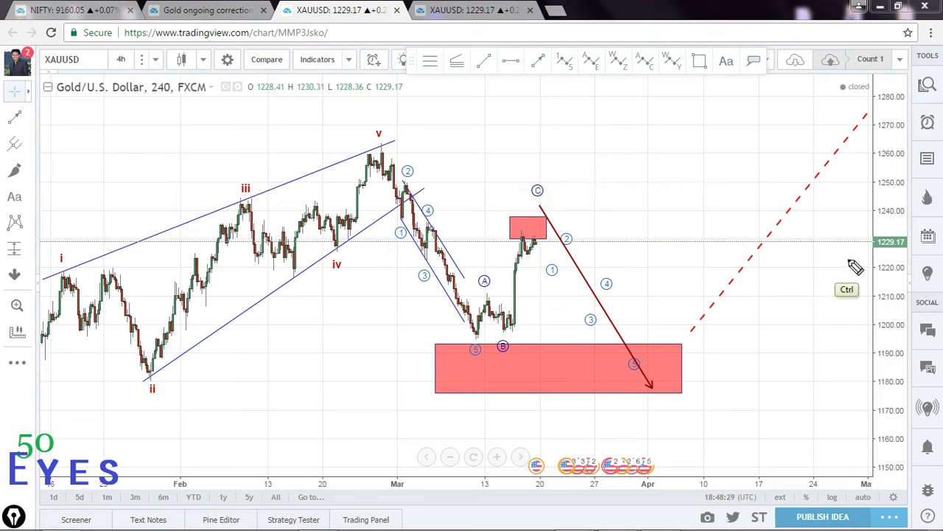
key(ctrl)
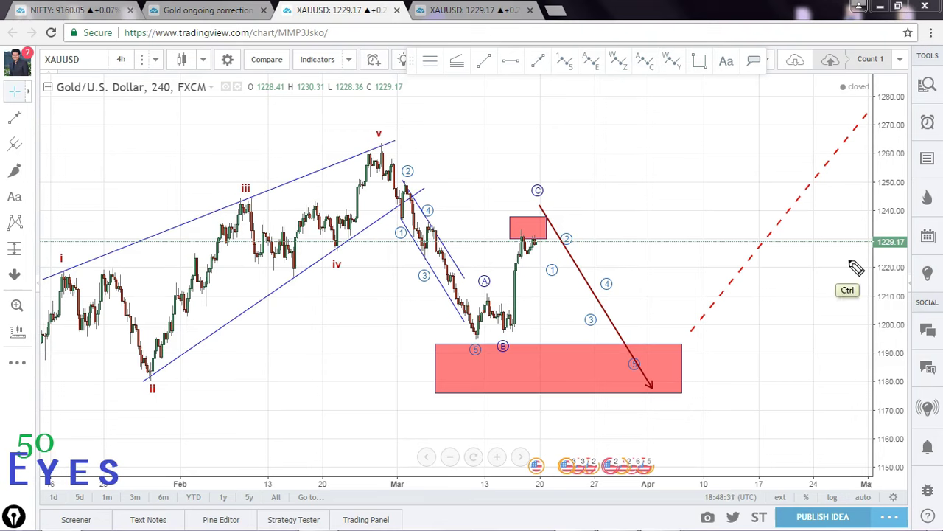